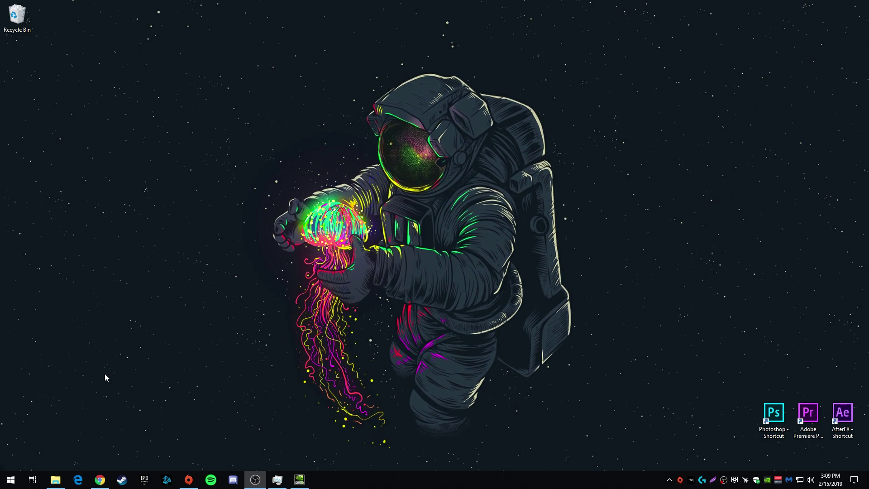
# - Review the r5apex.exe 3D profile overrides: pre-rendered frames 1, maximum performance, vertical sync Off
pyautogui.click(304, 482)
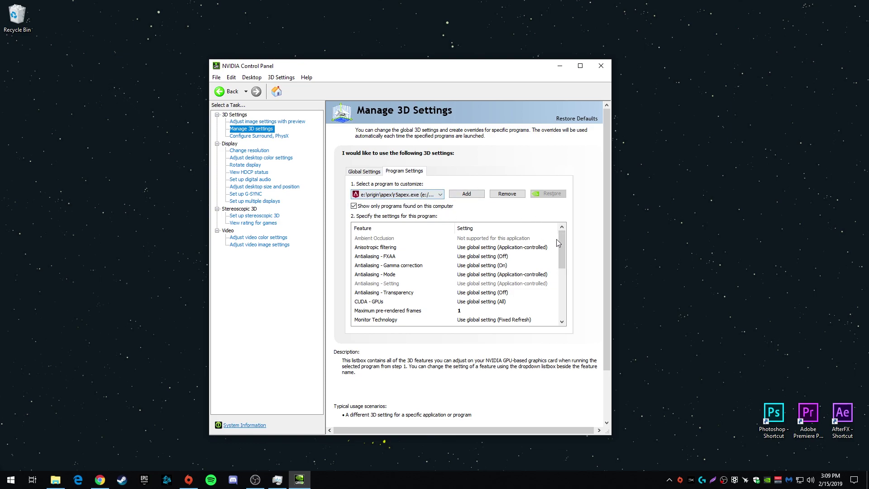
pyautogui.scroll(-1, 562, 241)
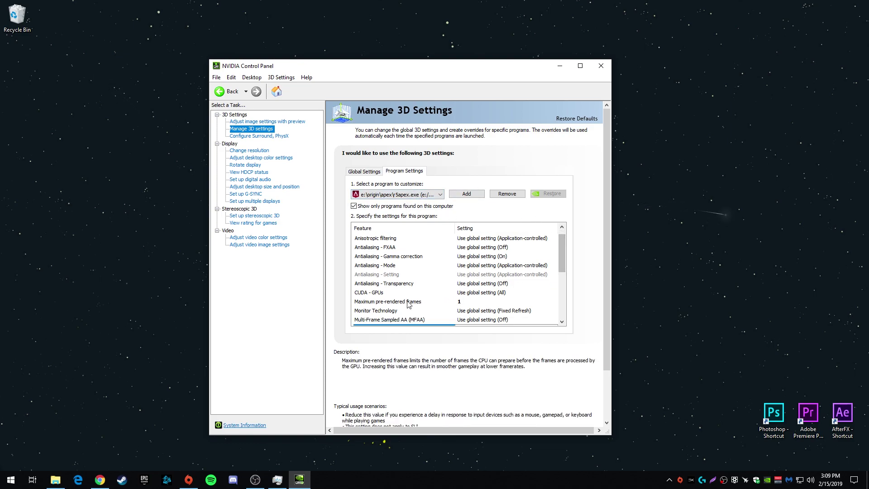
pyautogui.scroll(-1, 407, 302)
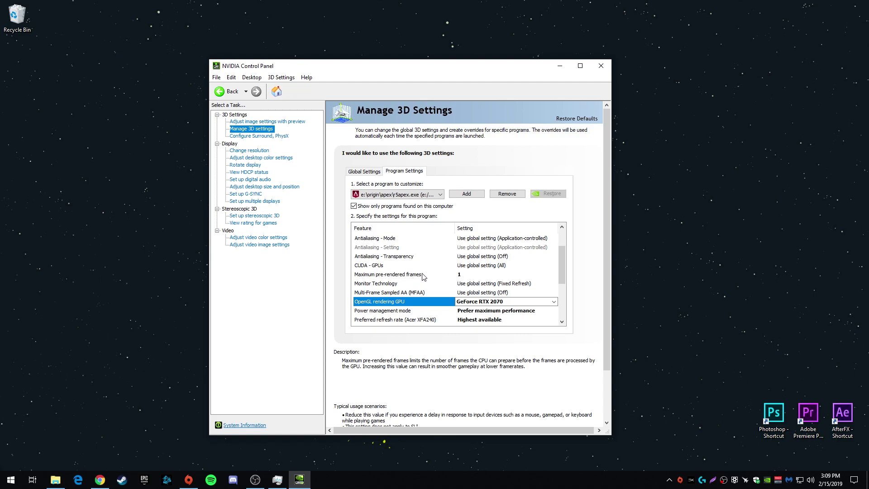
pyautogui.scroll(-2, 398, 285)
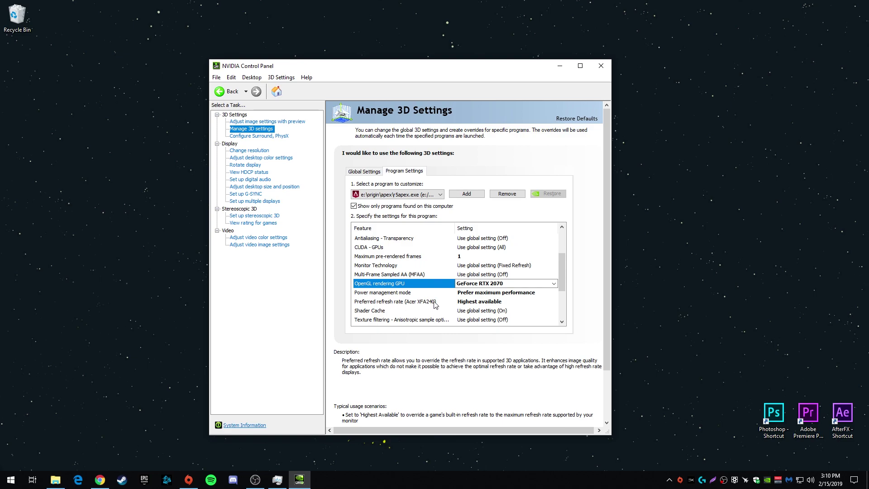
pyautogui.moveTo(562, 270); pyautogui.dragTo(564, 302)
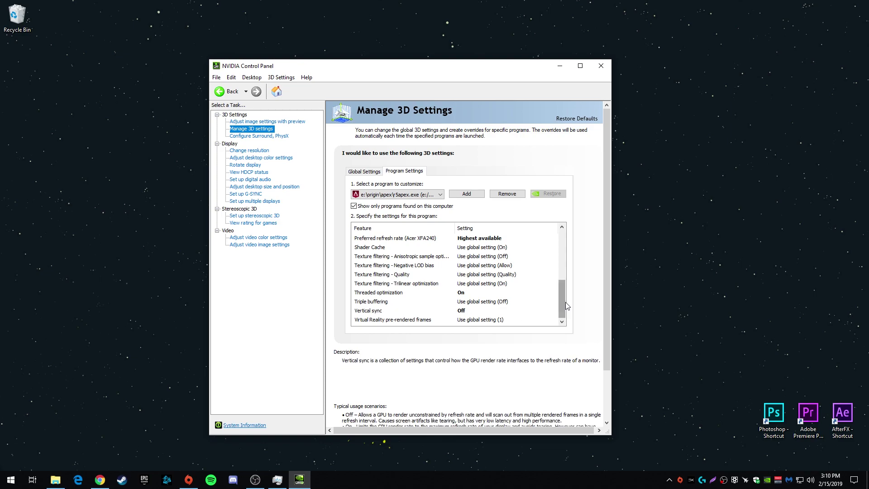
pyautogui.moveTo(562, 302); pyautogui.dragTo(590, 219)
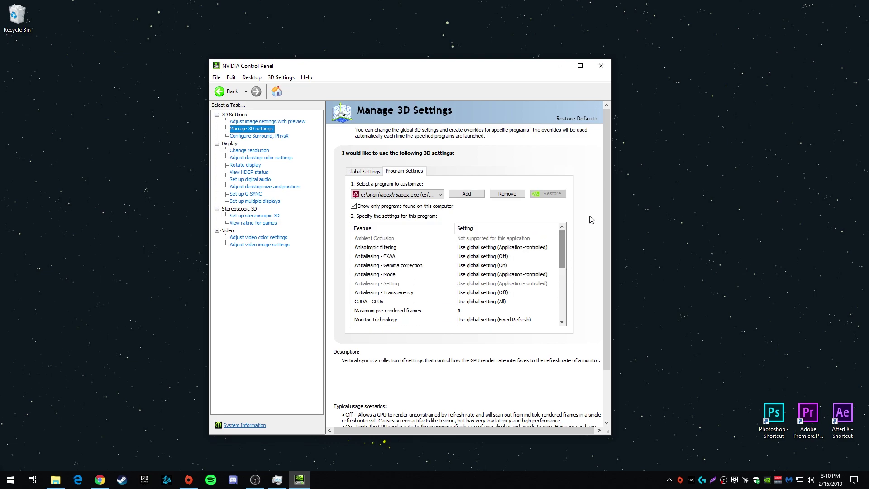
# - Show Origin In-Game settings with the overlay disabled and FPS counter set to Don't Display
pyautogui.click(560, 69)
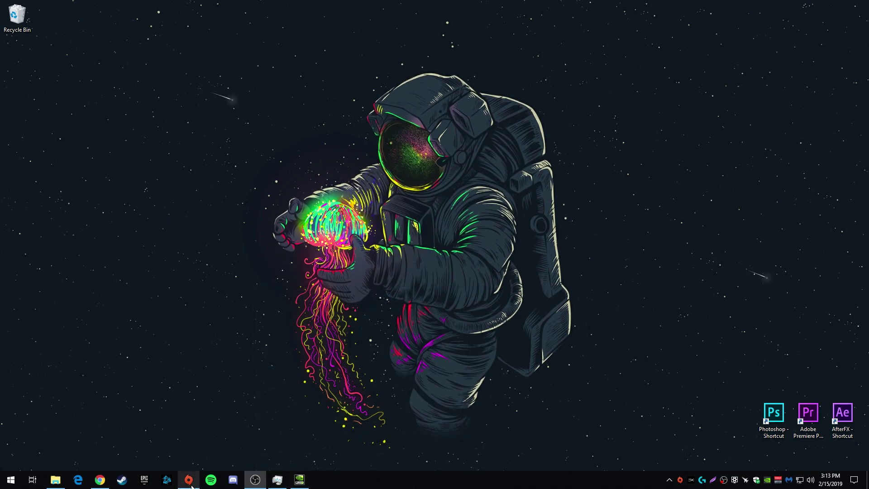
pyautogui.click(191, 487)
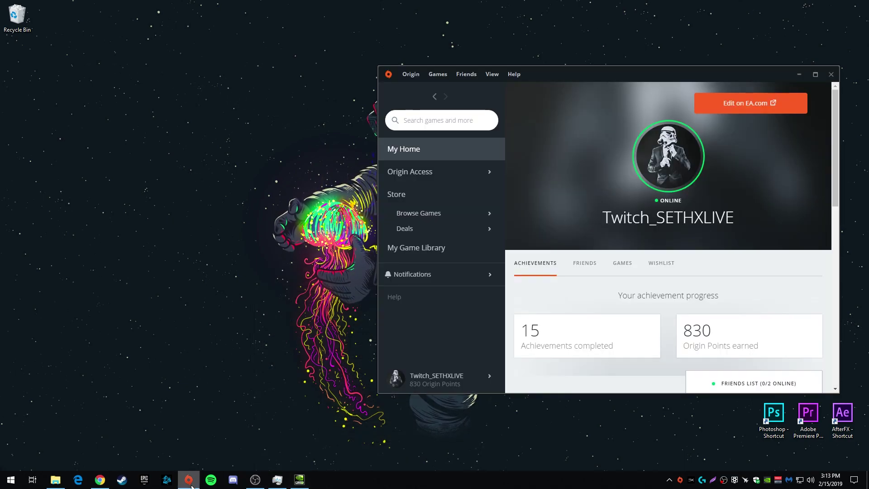
pyautogui.click(464, 381)
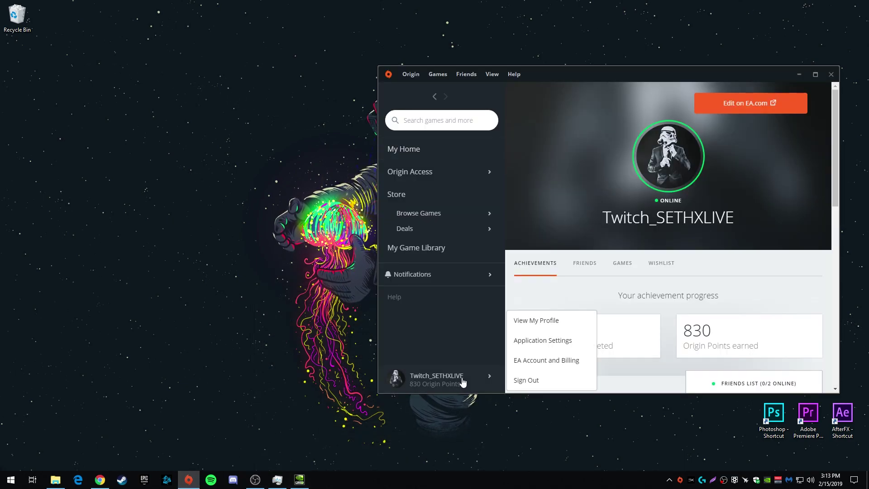
pyautogui.click(520, 343)
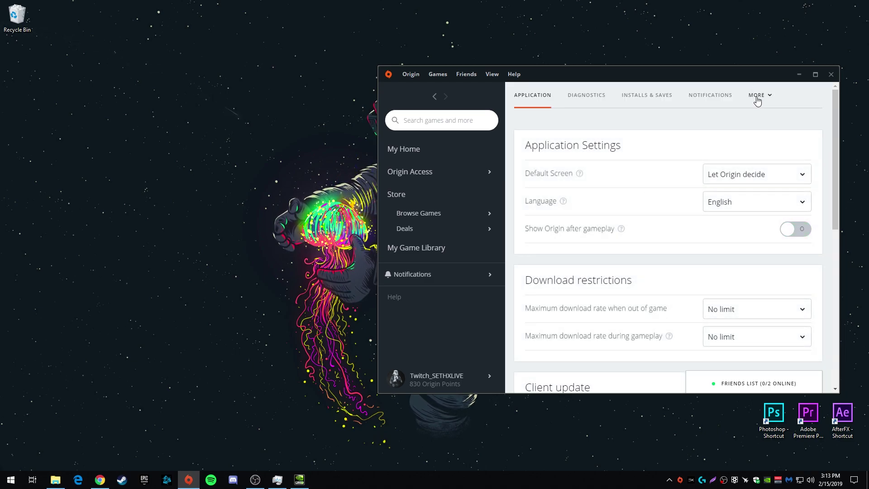
pyautogui.click(756, 95)
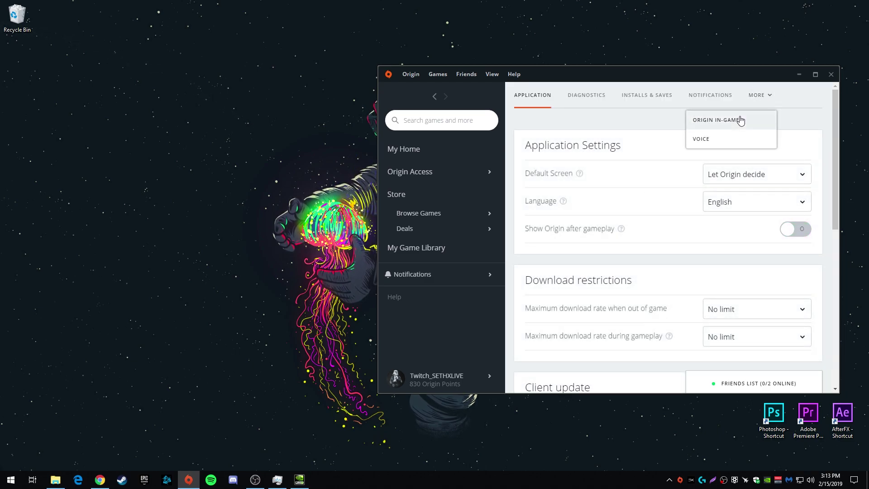
pyautogui.click(724, 118)
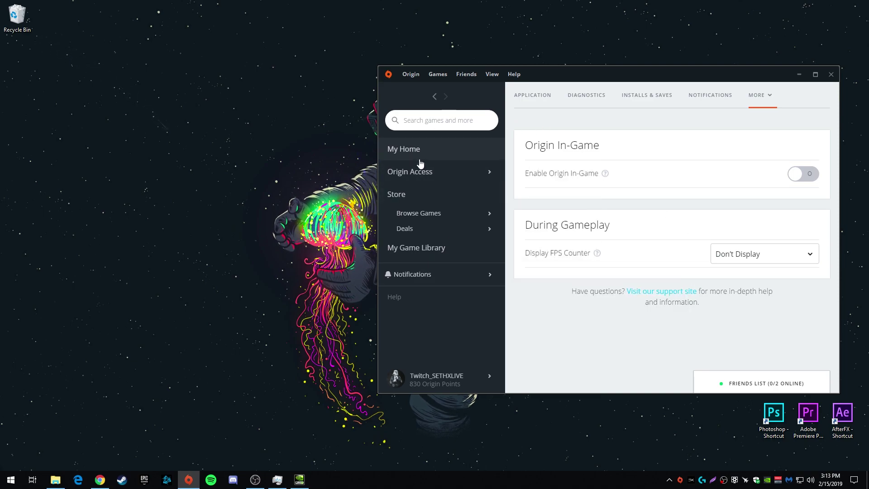
# - Open the Advanced Launch Options tab of Apex Legends' Game Properties from the library
pyautogui.click(422, 249)
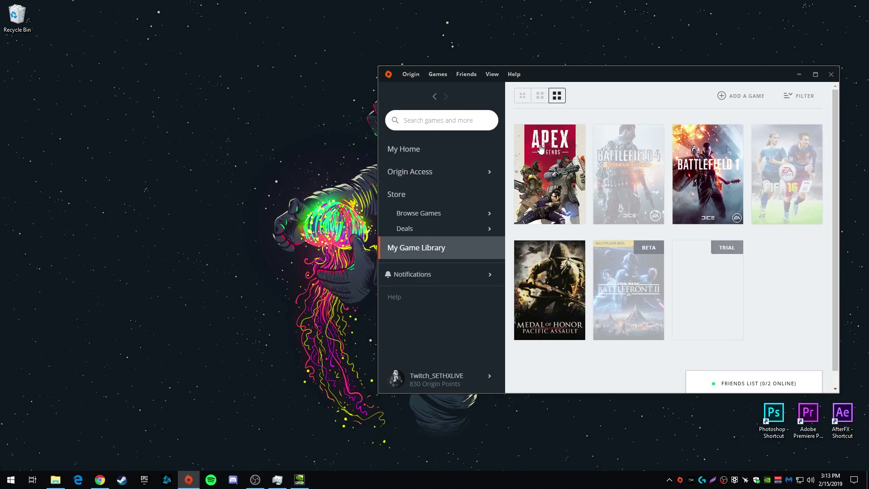
pyautogui.rightClick(552, 168)
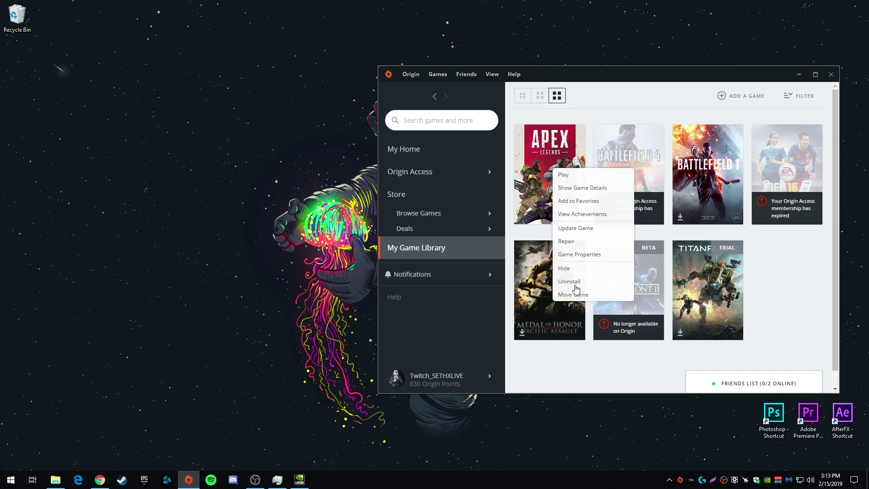
pyautogui.click(583, 254)
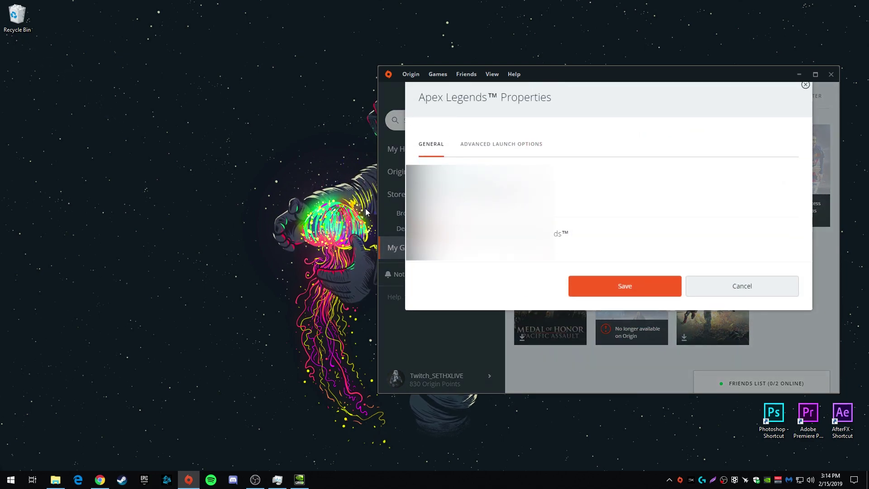
pyautogui.click(479, 151)
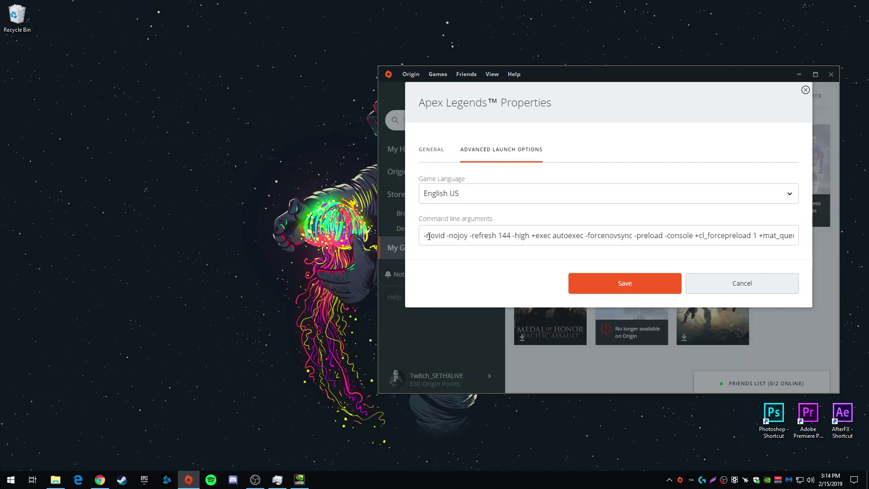
# - Highlight the launch arguments -novid through cl_forcepreload, including -refresh 144
pyautogui.moveTo(421, 235); pyautogui.dragTo(763, 236)
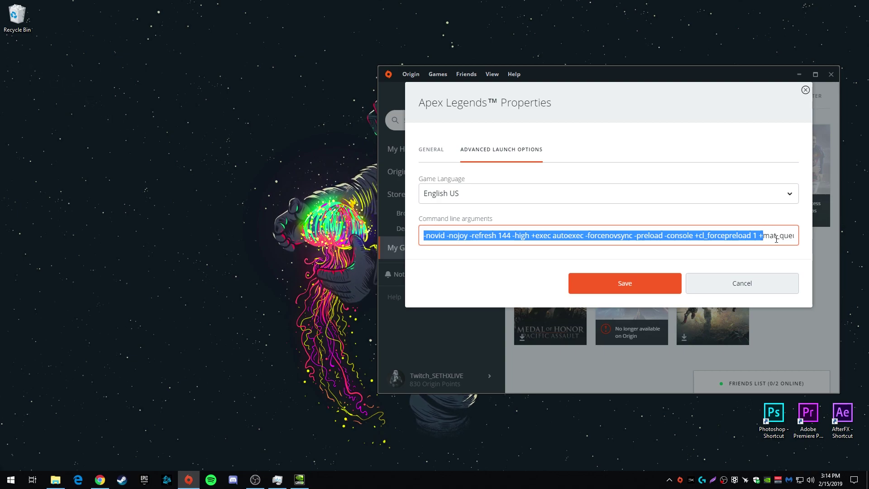
pyautogui.click(774, 236)
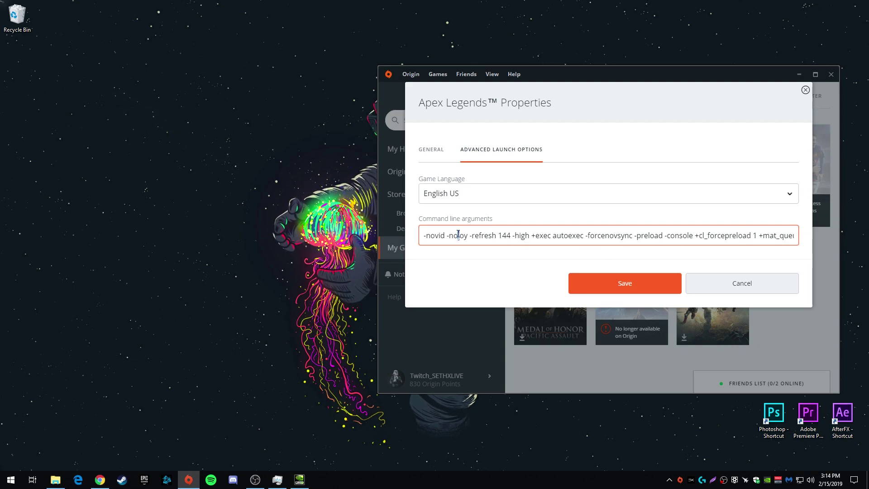
pyautogui.moveTo(423, 235)
pyautogui.mouseDown()
pyautogui.moveTo(794, 235)
pyautogui.moveTo(423, 235)
pyautogui.mouseUp()
pyautogui.moveTo(475, 235); pyautogui.dragTo(509, 236)
pyautogui.click(510, 236)
# - Review the arguments through +fps_max unlimited and save the Apex Legends properties
pyautogui.moveTo(600, 235); pyautogui.dragTo(729, 242)
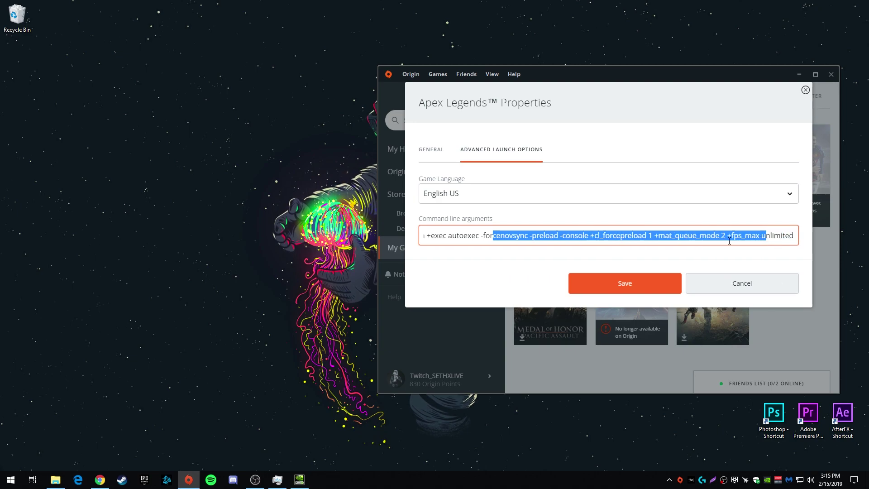
pyautogui.click(740, 235)
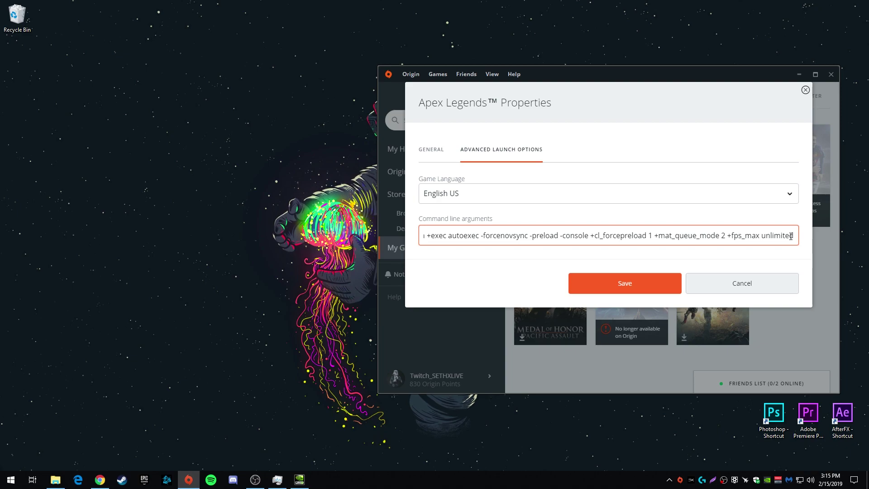
pyautogui.moveTo(792, 236); pyautogui.dragTo(757, 237)
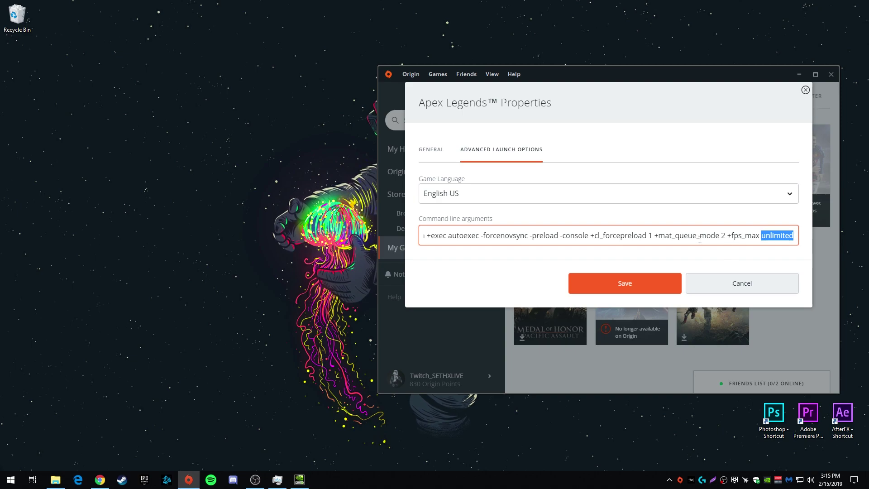
pyautogui.click(728, 235)
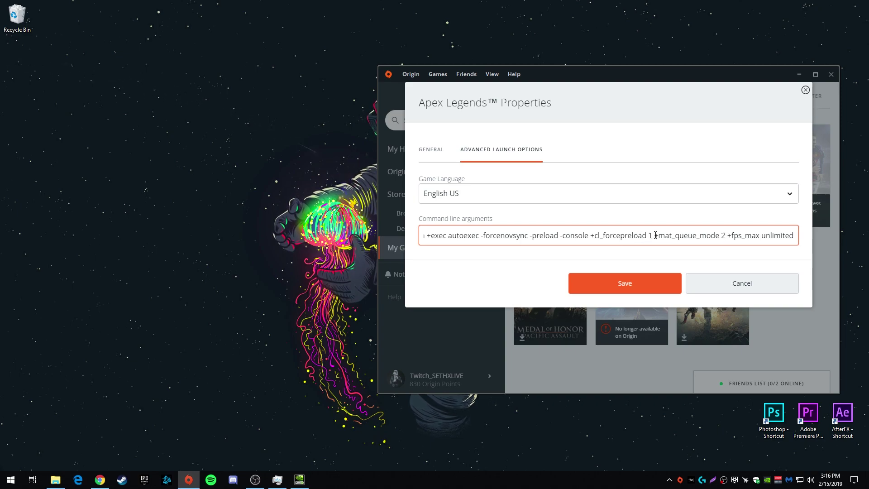
pyautogui.moveTo(652, 235); pyautogui.dragTo(595, 234)
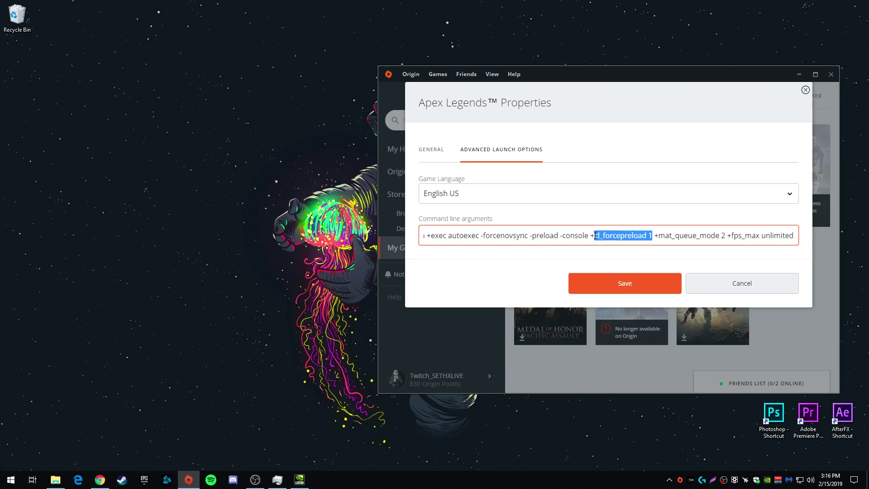
pyautogui.click(651, 236)
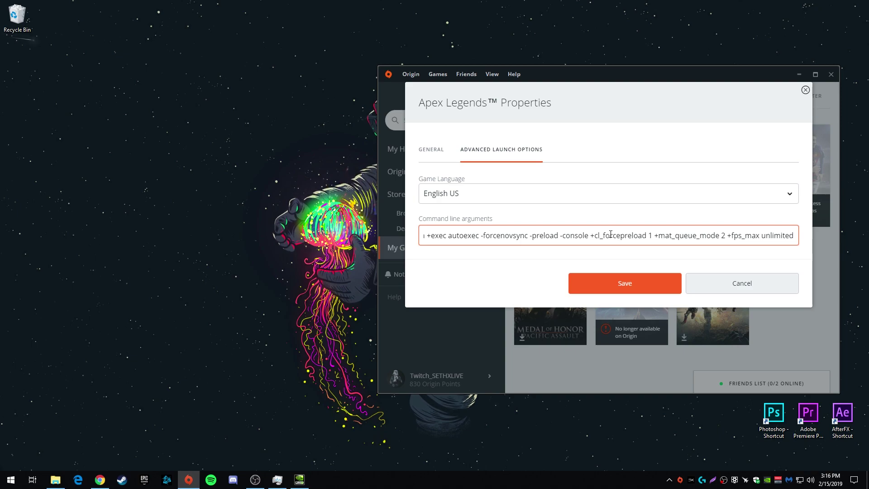
pyautogui.moveTo(772, 235); pyautogui.dragTo(678, 243)
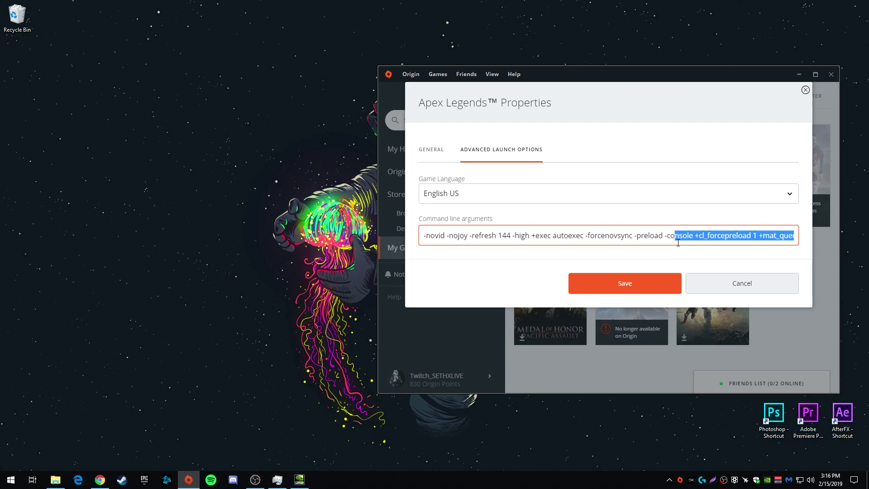
pyautogui.click(650, 282)
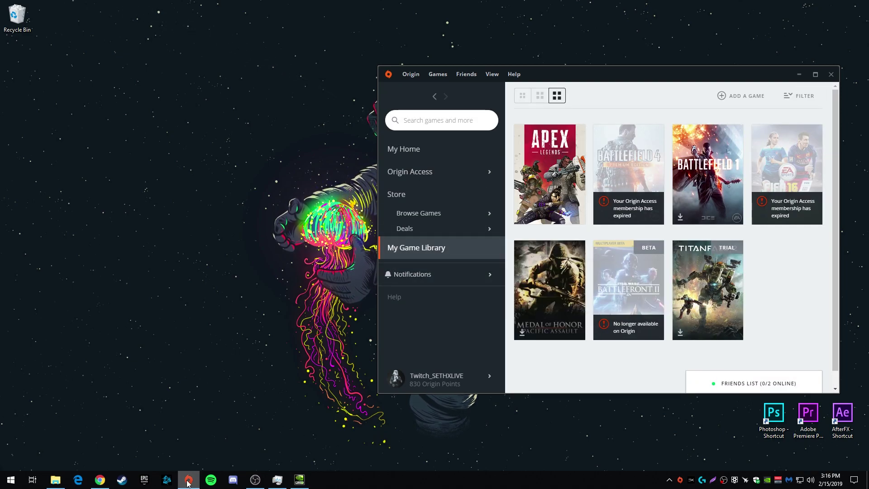
# - Browse to the Apex cfg folder on Games (E:) in File Explorer
pyautogui.moveTo(190, 482)
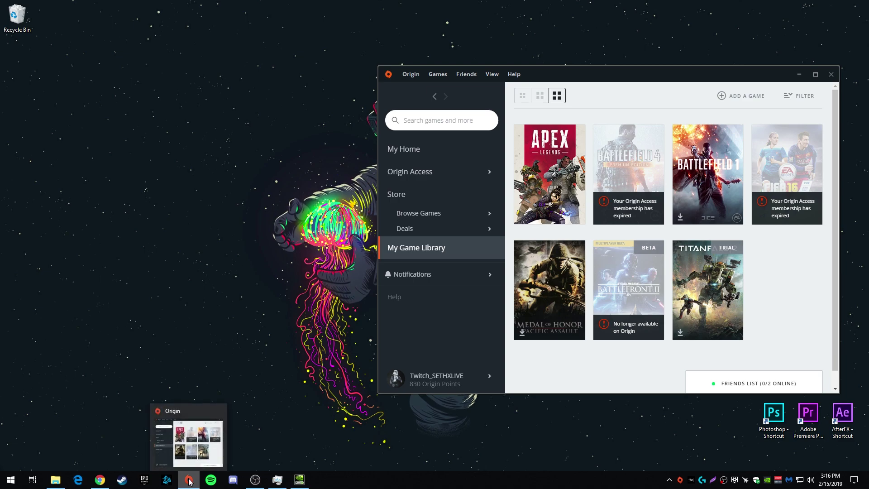
pyautogui.click(55, 479)
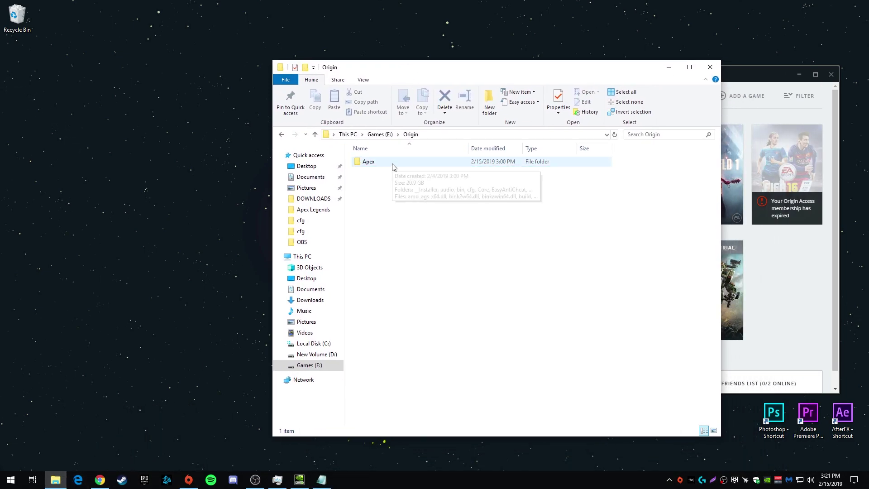
pyautogui.doubleClick(392, 166)
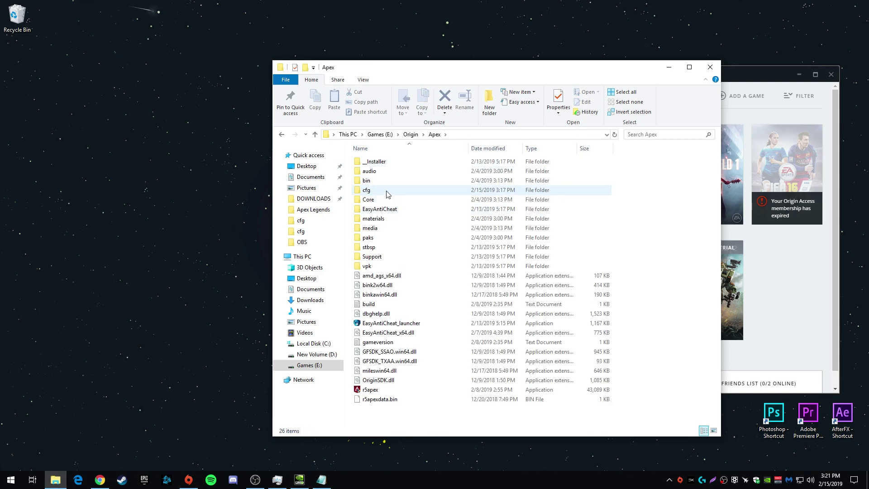
pyautogui.doubleClick(386, 193)
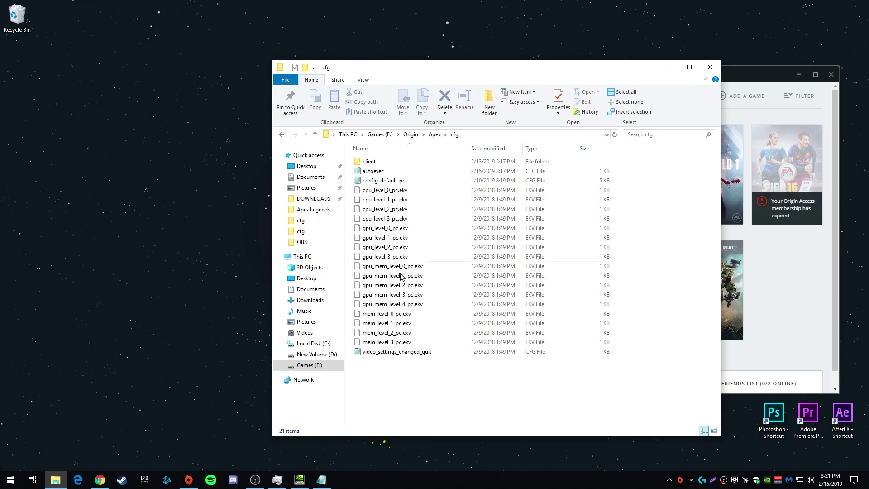
# - Create a new text document in cfg, keeping the default name New Text Document
pyautogui.rightClick(399, 383)
pyautogui.moveTo(425, 366)
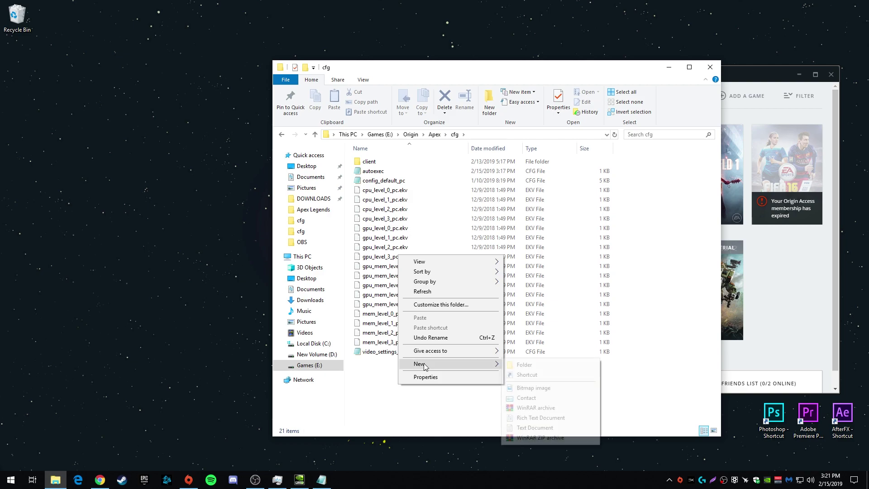
pyautogui.click(557, 428)
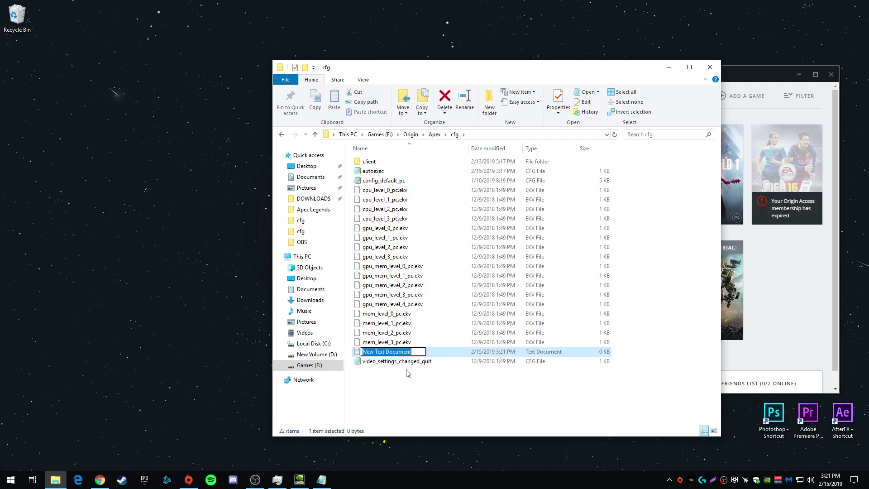
pyautogui.click(429, 391)
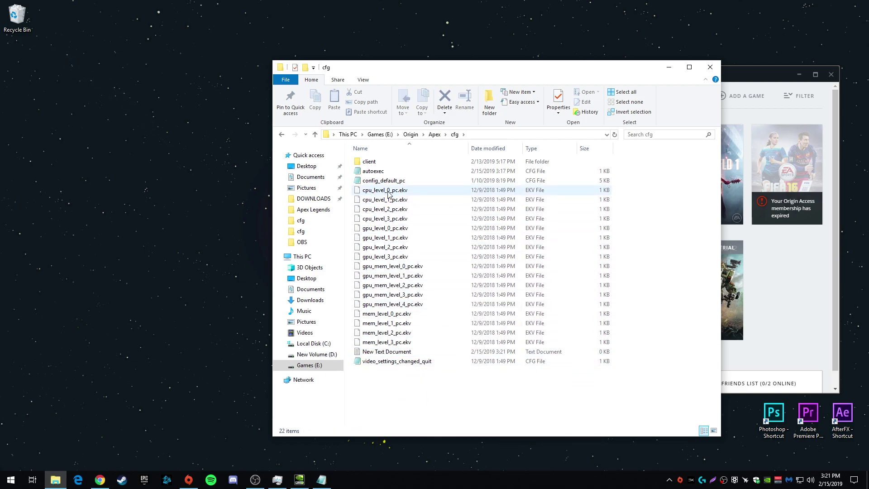
# - Open autoexec in Notepad, enlarge the window, and highlight the first four interpolation commands
pyautogui.doubleClick(375, 173)
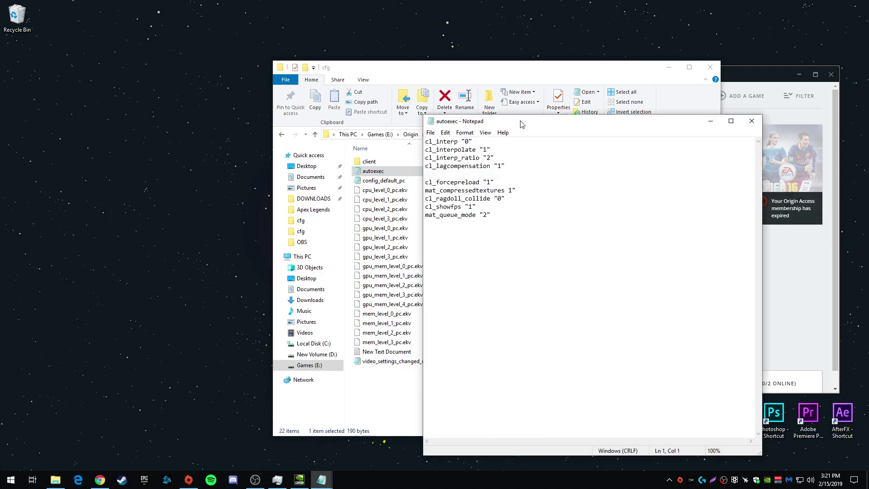
pyautogui.moveTo(520, 120); pyautogui.dragTo(425, 59)
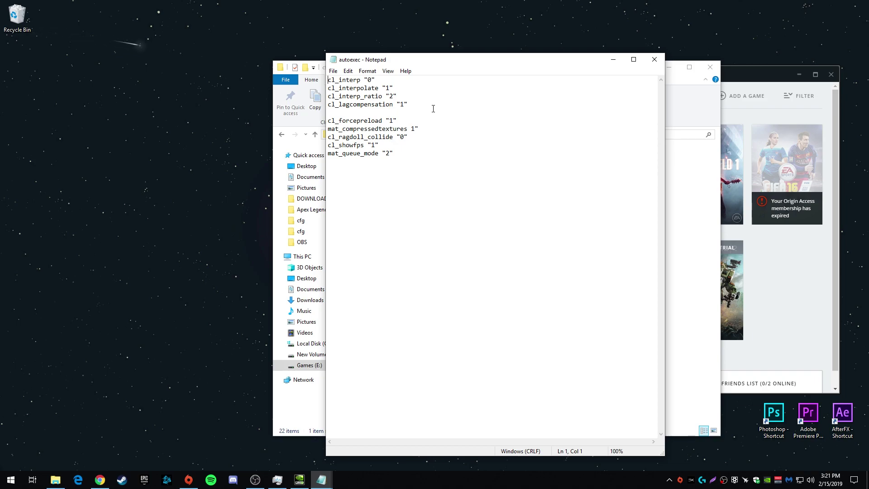
pyautogui.moveTo(409, 105); pyautogui.dragTo(329, 80)
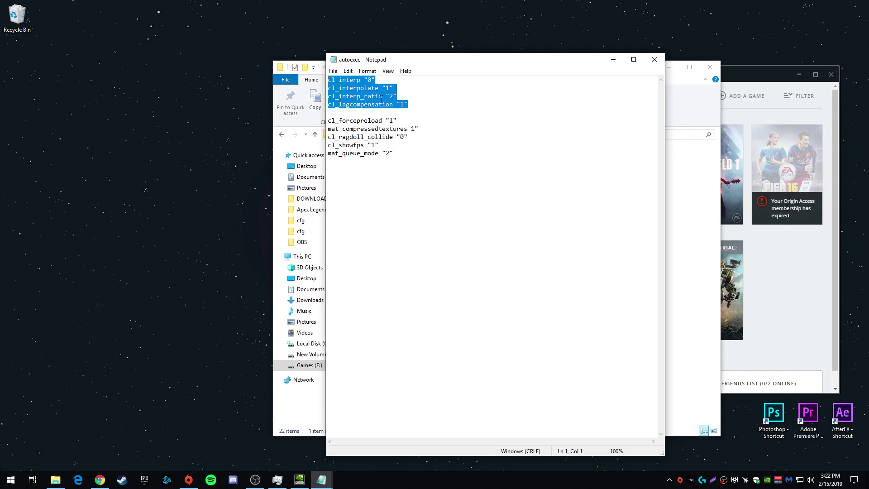
# - Highlight the performance command lines down to the cl_showfps setting
pyautogui.click(424, 149)
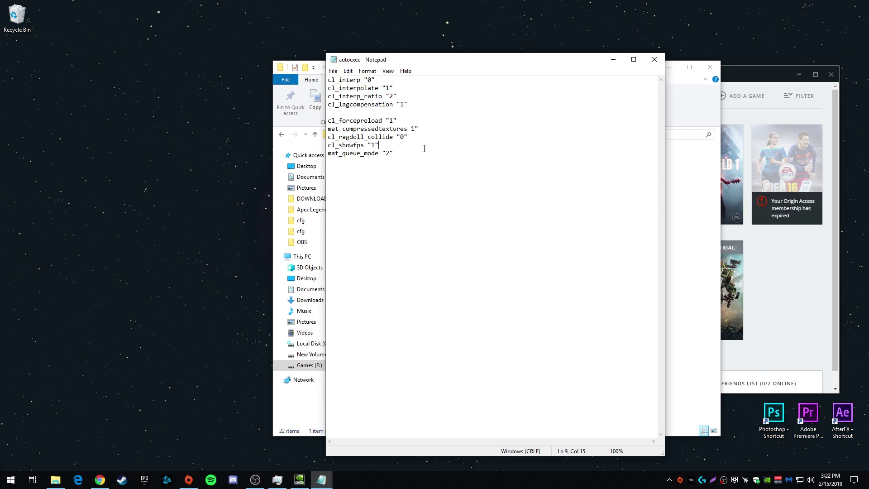
pyautogui.moveTo(424, 160); pyautogui.dragTo(327, 120)
pyautogui.click(328, 121)
pyautogui.moveTo(411, 137); pyautogui.dragTo(327, 129)
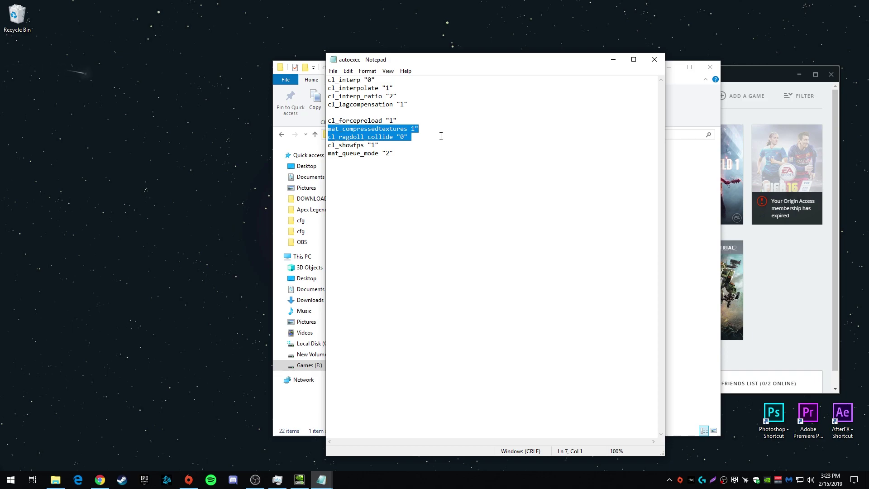
pyautogui.moveTo(401, 145)
pyautogui.mouseDown()
pyautogui.moveTo(329, 154)
pyautogui.moveTo(338, 145)
pyautogui.moveTo(327, 145)
pyautogui.moveTo(390, 148)
pyautogui.mouseUp()
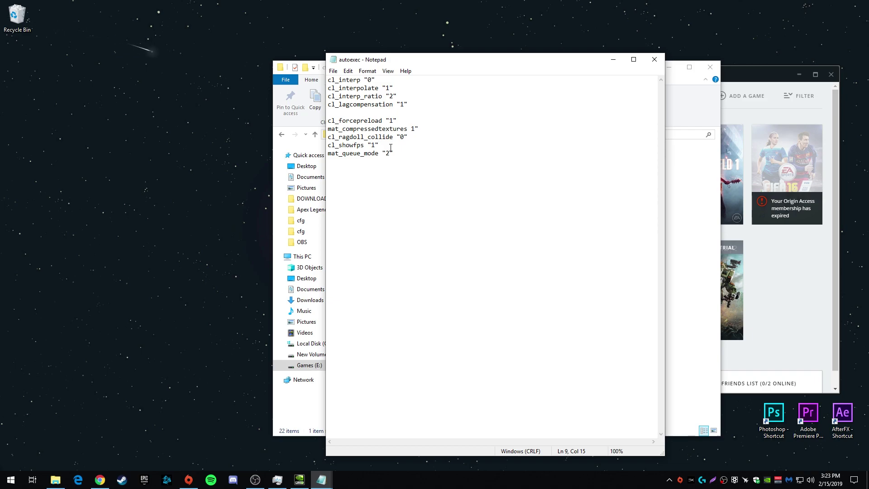
# - Change the cl_showfps value from "1" to "2"
pyautogui.doubleClick(376, 146)
pyautogui.write('2')
pyautogui.click(405, 153)
# - Save the file as autoexec.cfg with Save as type set to All Files
pyautogui.click(333, 71)
pyautogui.click(358, 112)
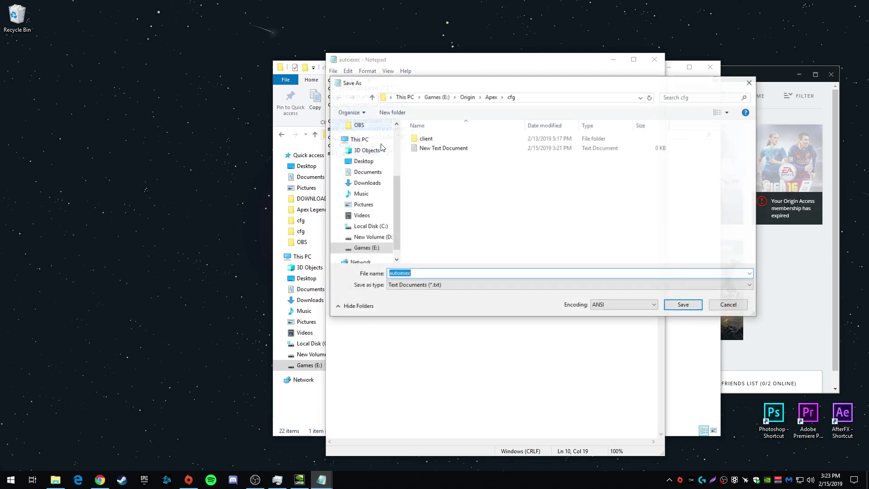
pyautogui.click(420, 274)
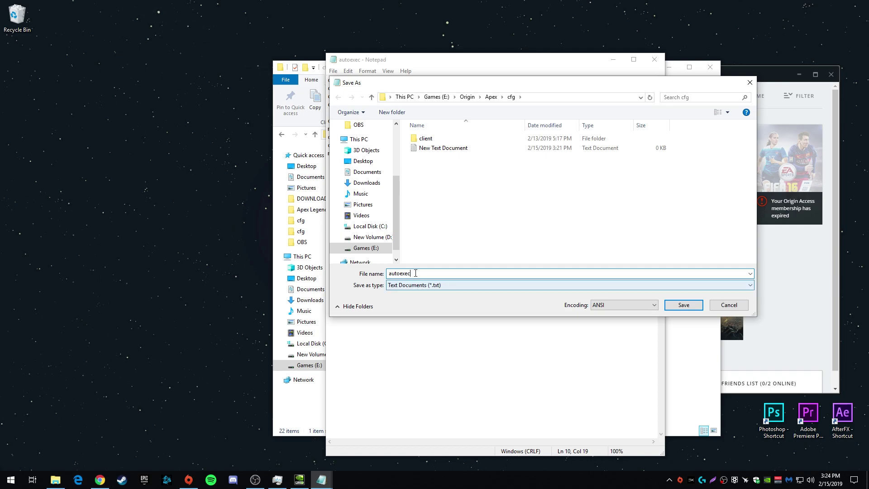
pyautogui.write('.cfg')
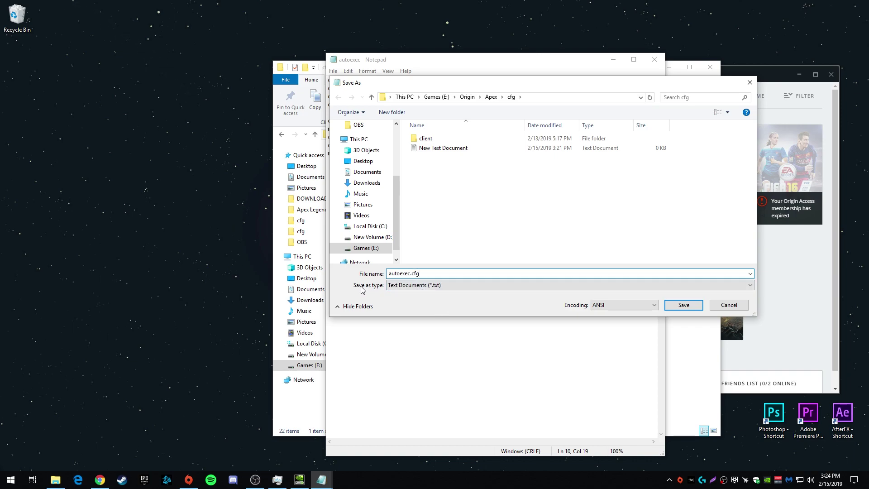
pyautogui.click(400, 285)
pyautogui.click(467, 300)
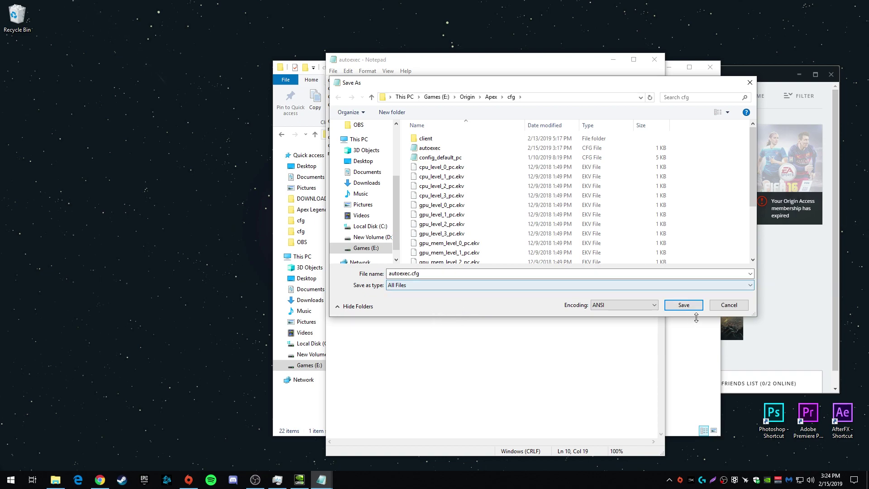
pyautogui.click(686, 304)
# - Close Notepad without saving again and select the leftover New Text Document
pyautogui.click(655, 59)
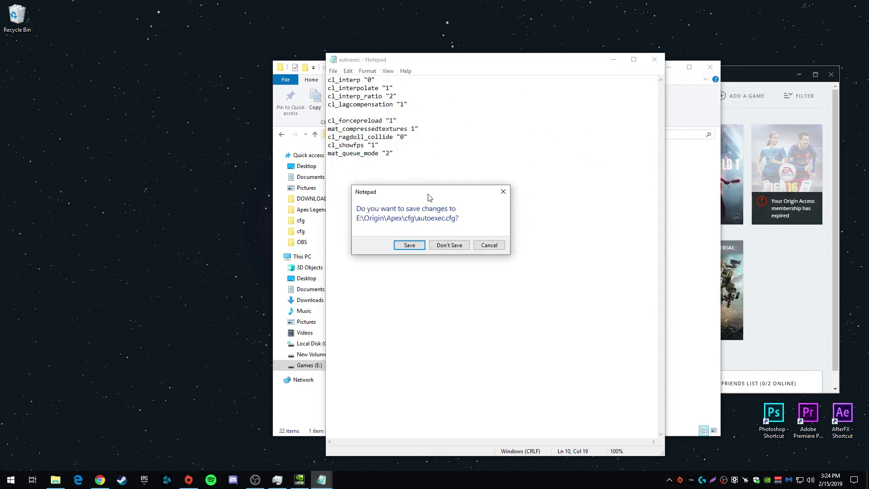
pyautogui.click(448, 245)
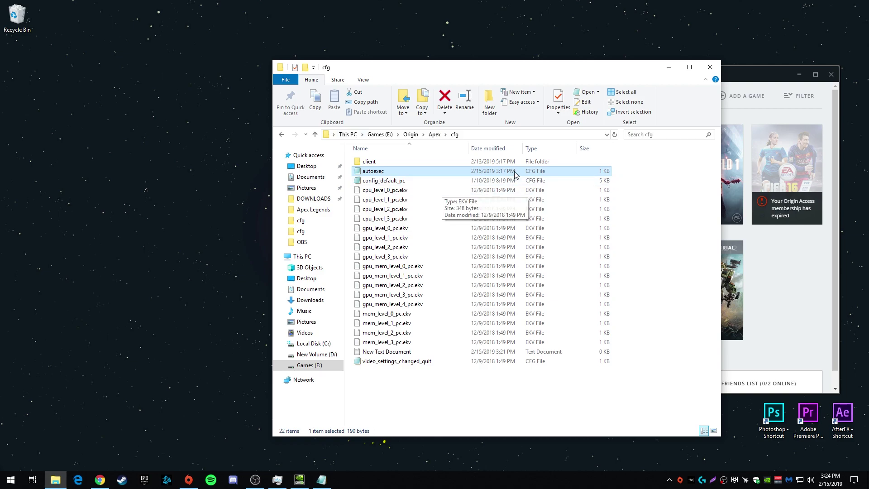
pyautogui.click(380, 351)
# - Delete New Text Document, return to the Apex folder, and open r5apex's compatibility properties
pyautogui.press('Delete')
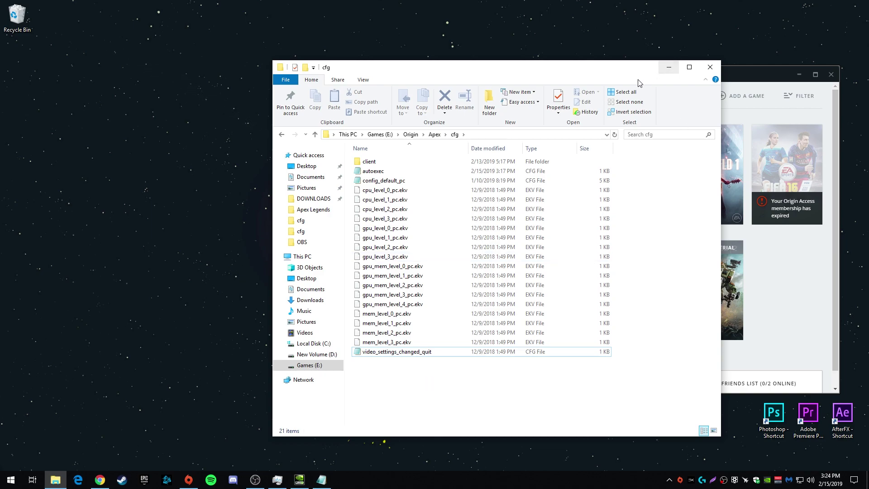
pyautogui.click(434, 134)
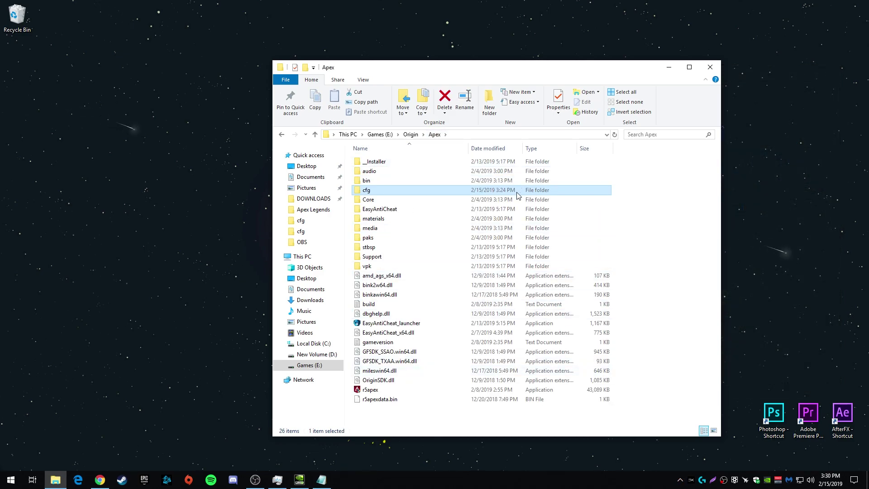
pyautogui.rightClick(374, 393)
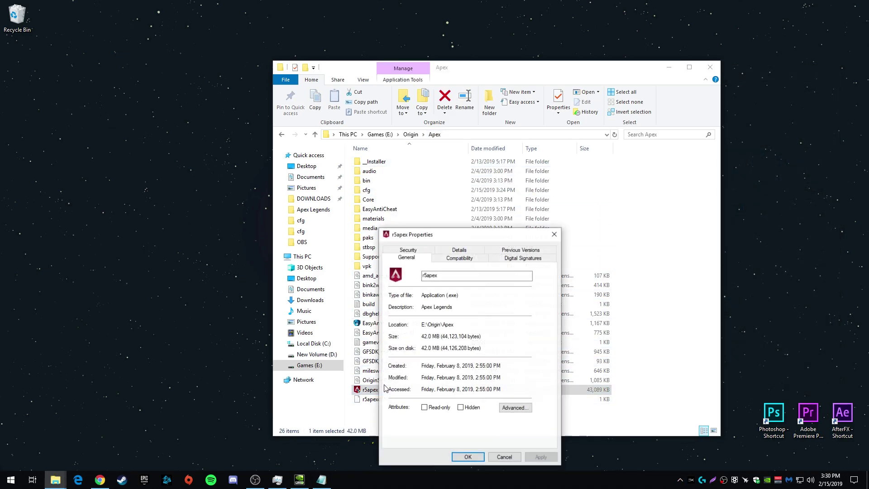
pyautogui.click(459, 257)
# - Apply r5apex's compatibility settings for all users and close its properties
pyautogui.moveTo(466, 237); pyautogui.dragTo(454, 146)
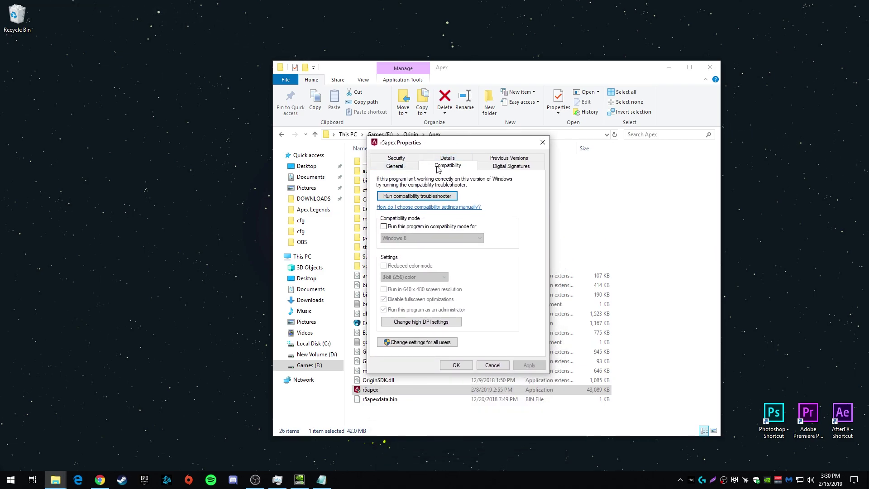
pyautogui.click(435, 343)
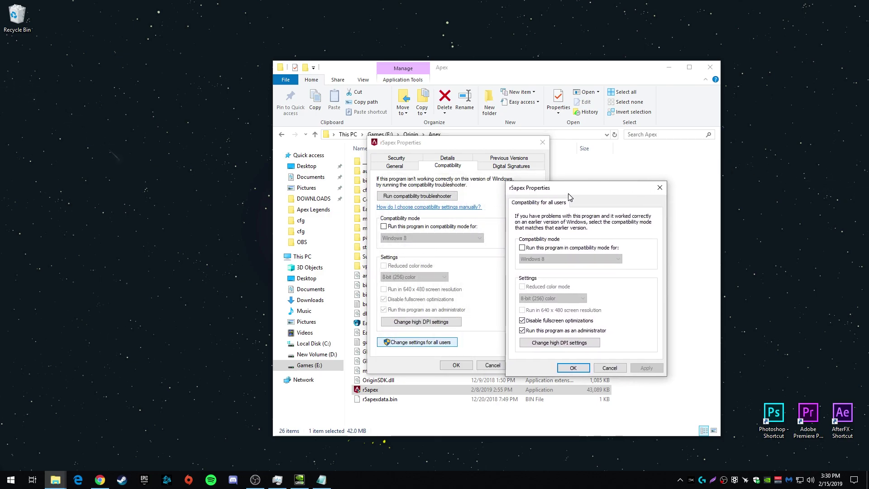
pyautogui.moveTo(568, 197); pyautogui.dragTo(556, 160)
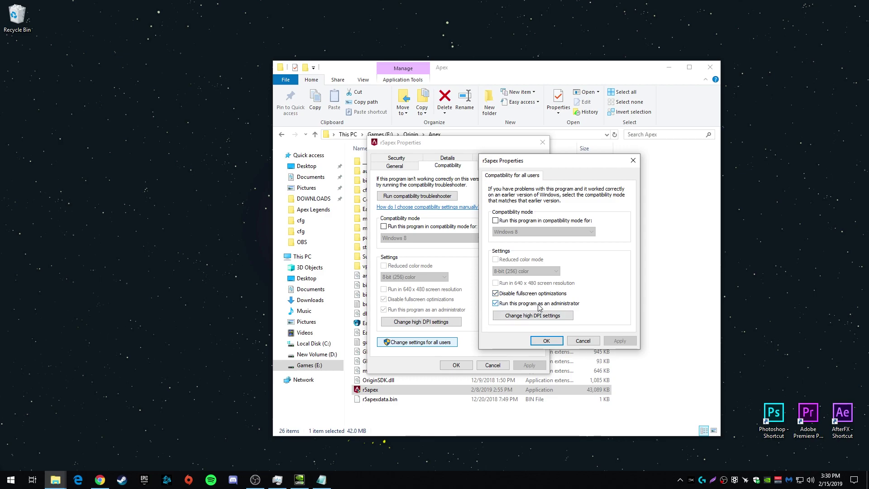
pyautogui.click(546, 340)
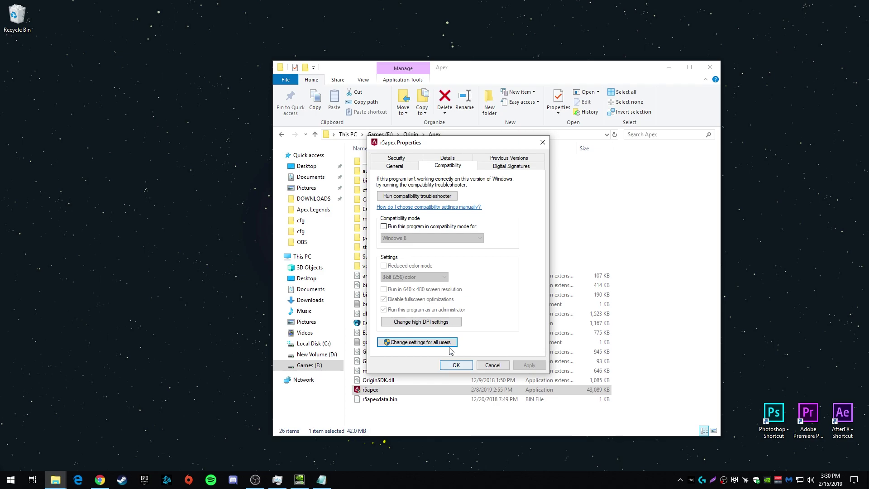
pyautogui.click(456, 365)
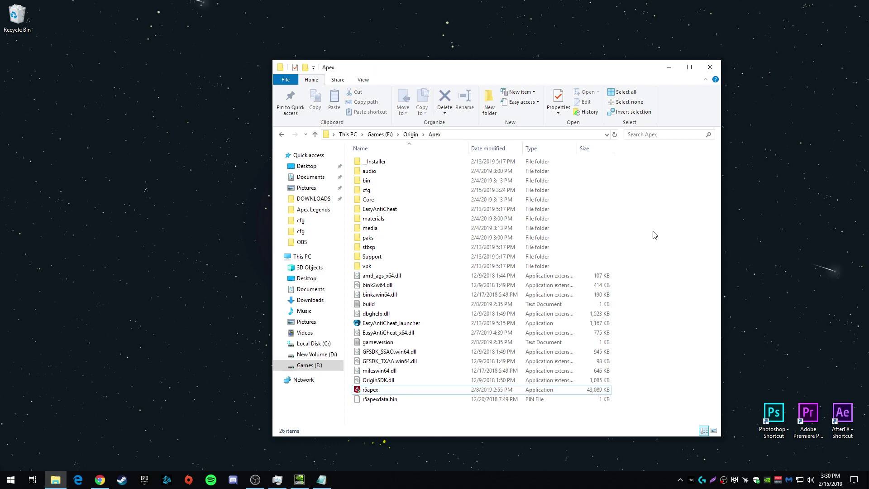
# - Launch Apex Legends from Origin and continue past the title screen to the lobby
pyautogui.click(669, 67)
pyautogui.click(189, 479)
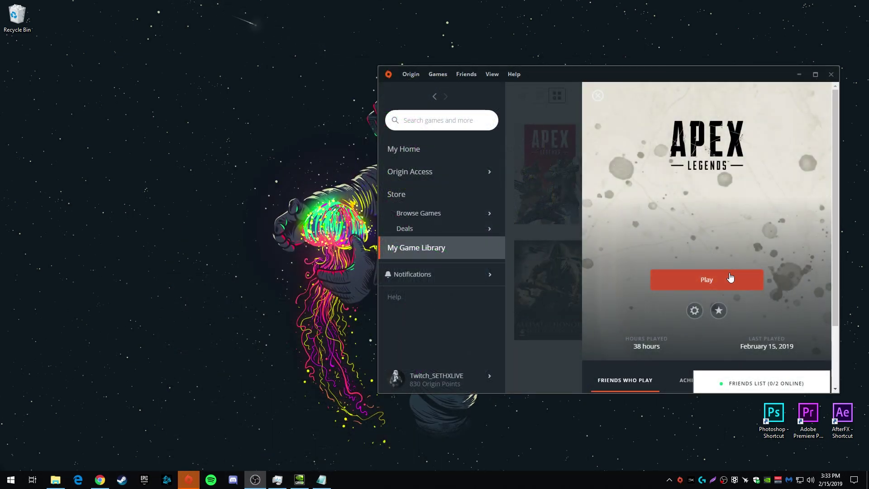
pyautogui.click(730, 279)
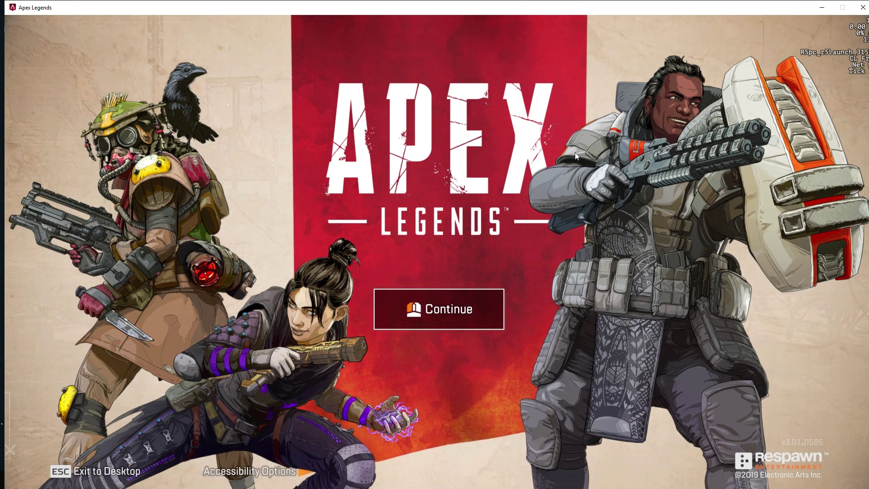
pyautogui.click(490, 318)
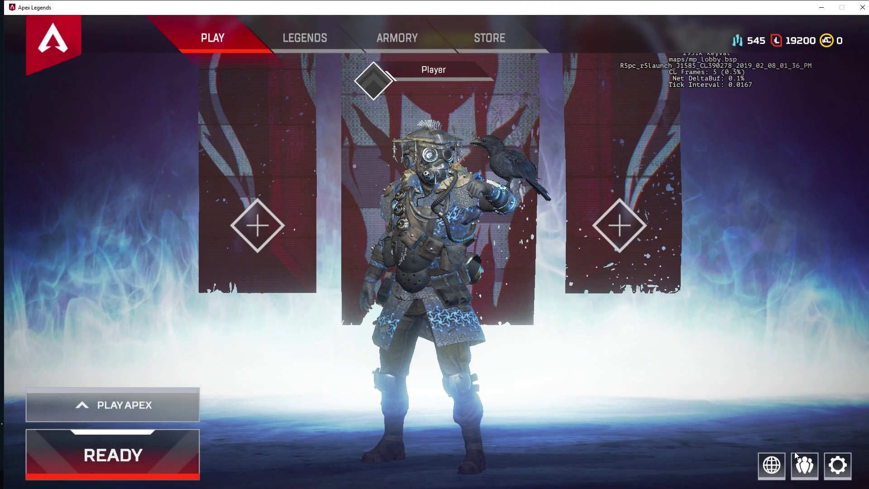
# - In the Video settings, set Display Mode to Full Screen and Aspect Ratio to 16:10 (1680x1050)
pyautogui.click(841, 464)
pyautogui.click(488, 269)
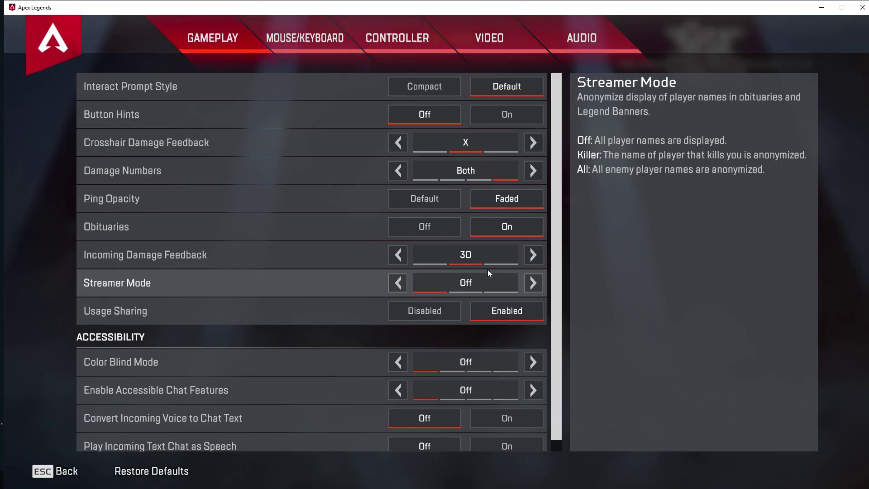
pyautogui.click(498, 44)
pyautogui.click(397, 86)
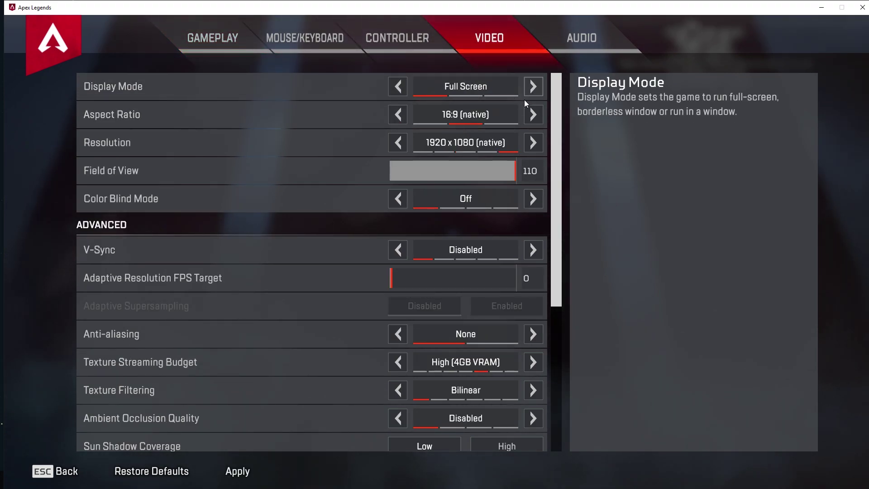
pyautogui.click(532, 86)
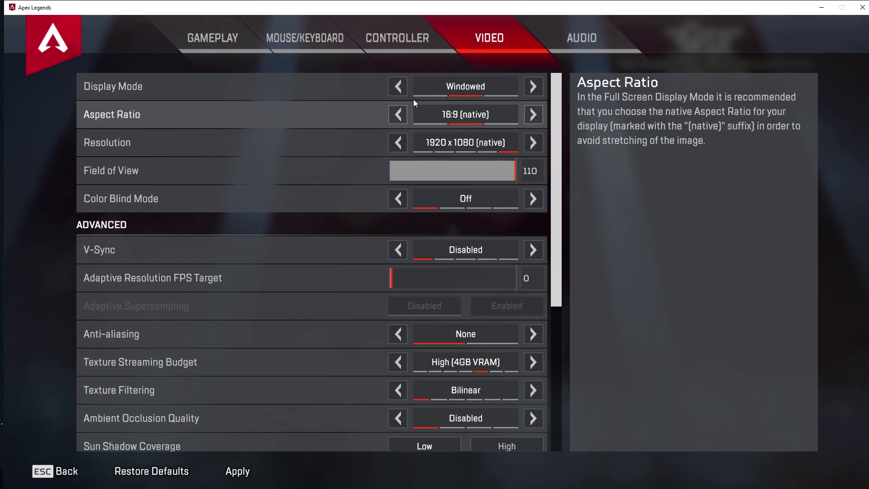
pyautogui.click(401, 88)
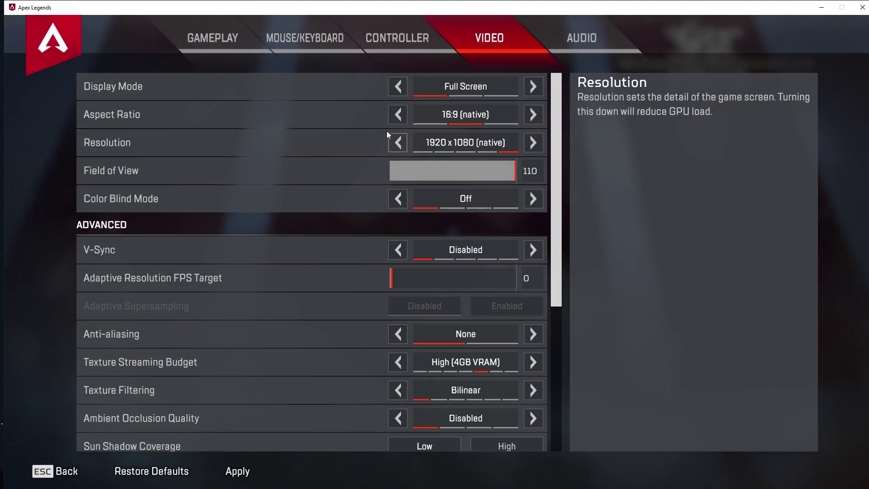
pyautogui.click(528, 113)
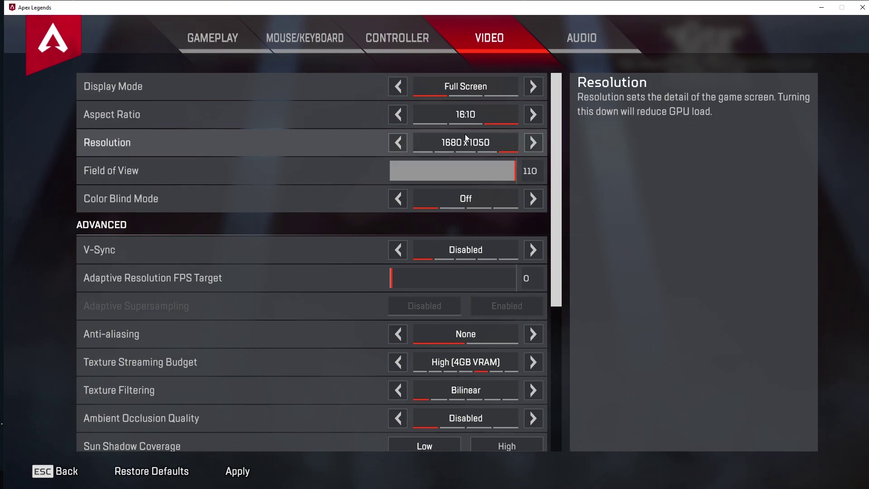
pyautogui.scroll(-1, 344, 166)
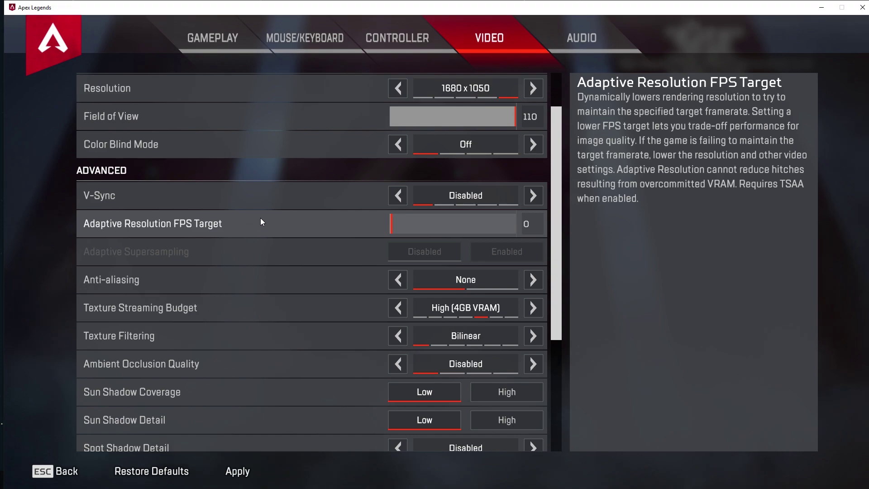
pyautogui.scroll(-1, 259, 218)
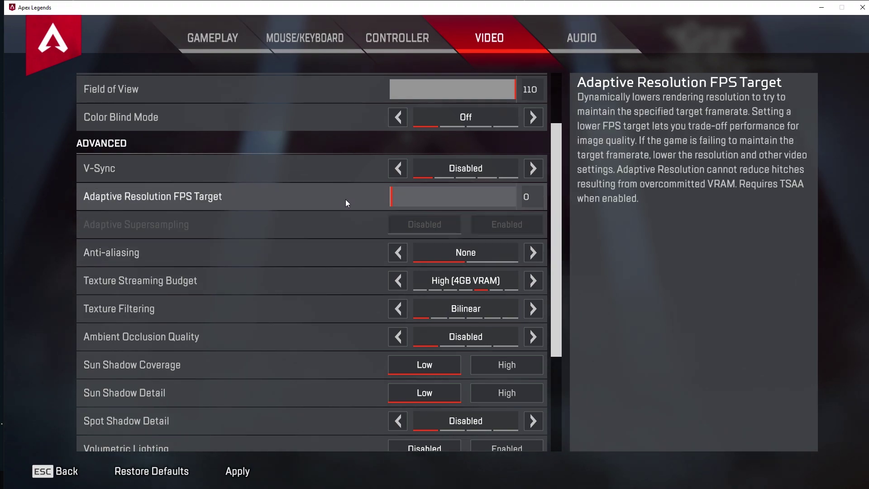
pyautogui.scroll(-1, 312, 226)
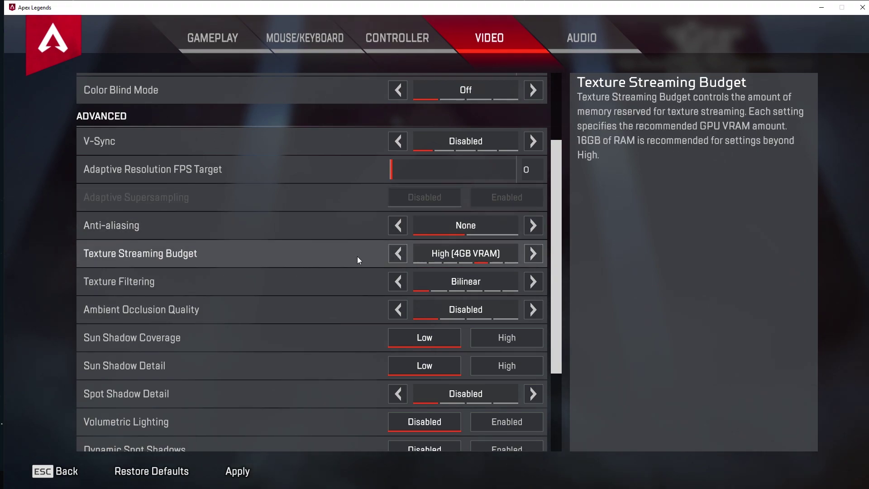
pyautogui.click(533, 254)
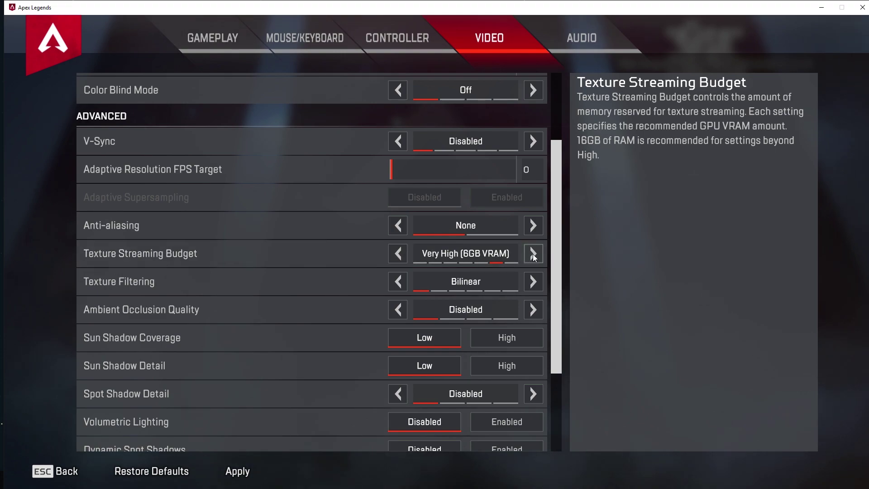
pyautogui.click(533, 254)
pyautogui.click(398, 252)
pyautogui.click(397, 252)
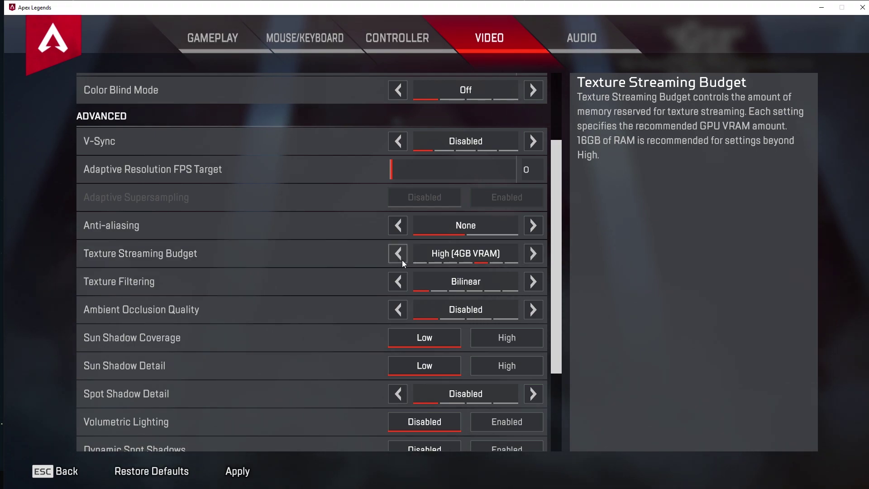
pyautogui.scroll(-1, 348, 253)
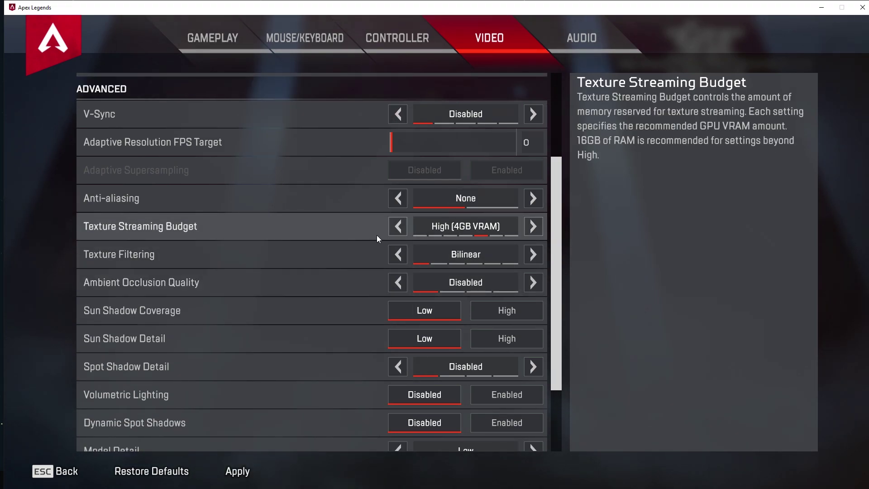
pyautogui.scroll(-1, 370, 260)
pyautogui.scroll(-1, 376, 224)
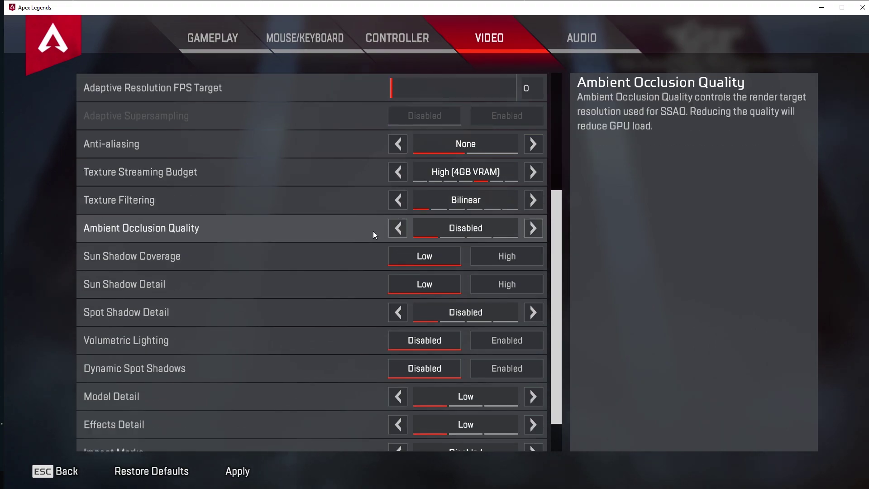
pyautogui.scroll(-2, 375, 243)
pyautogui.scroll(3, 310, 353)
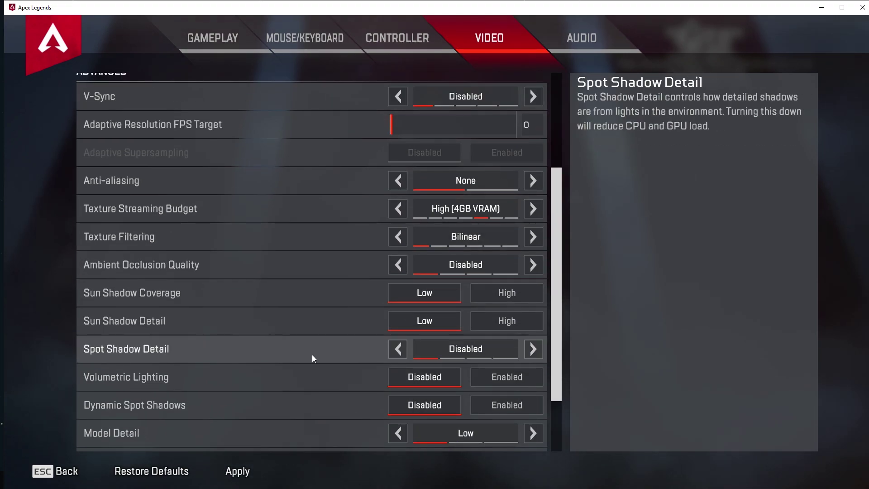
pyautogui.scroll(-3, 311, 355)
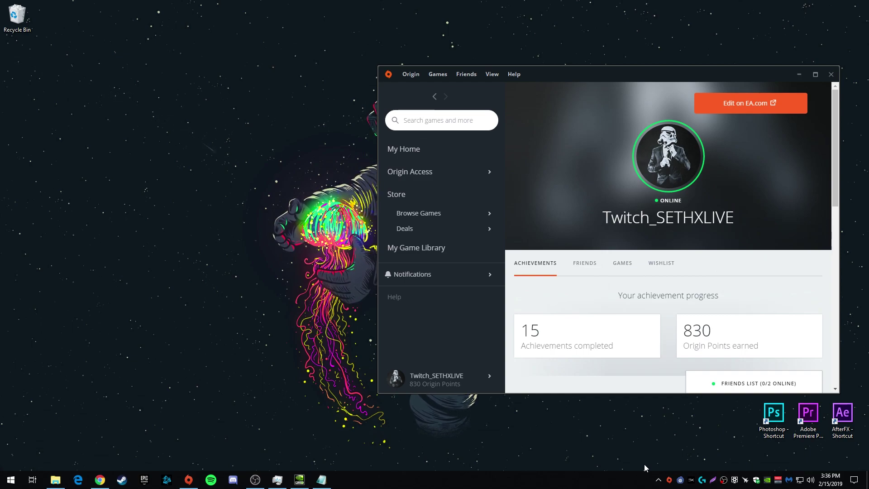
pyautogui.doubleClick(680, 479)
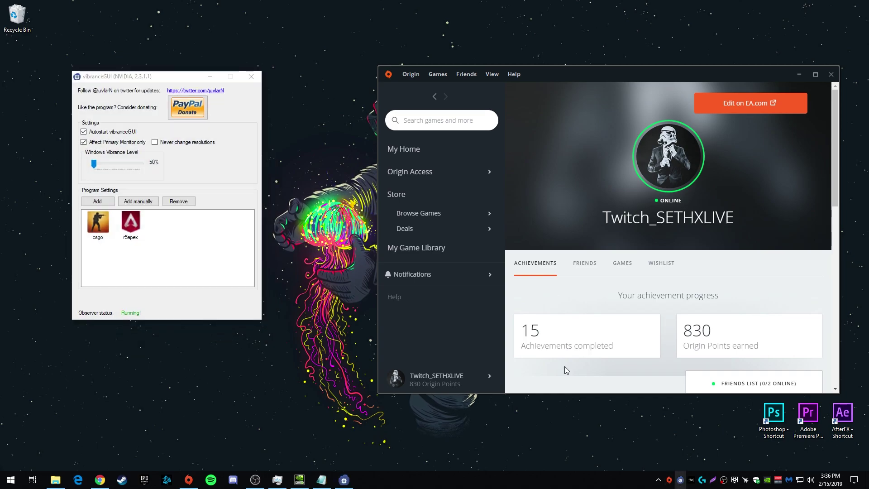
pyautogui.moveTo(156, 80); pyautogui.dragTo(261, 98)
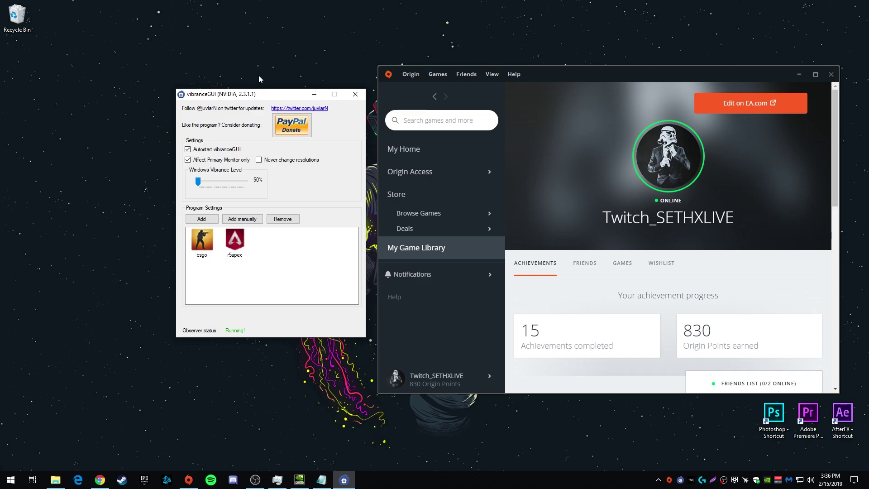
pyautogui.moveTo(283, 94); pyautogui.dragTo(294, 90)
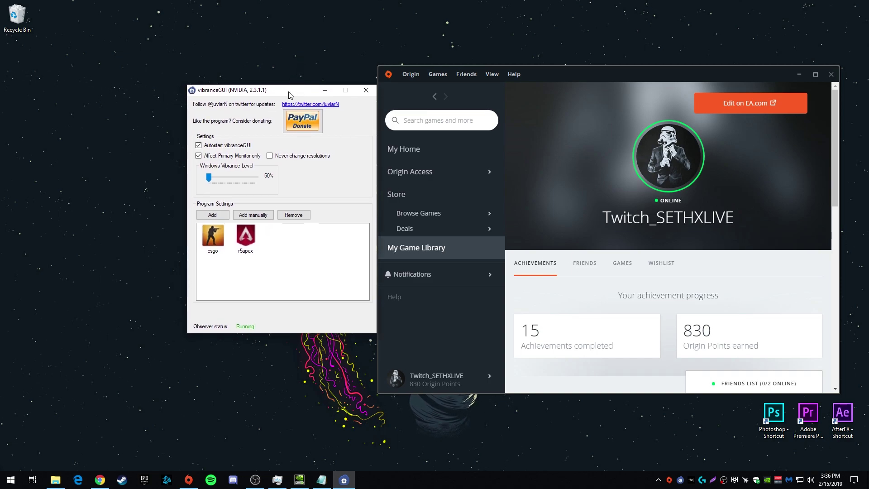
pyautogui.moveTo(286, 87); pyautogui.dragTo(273, 86)
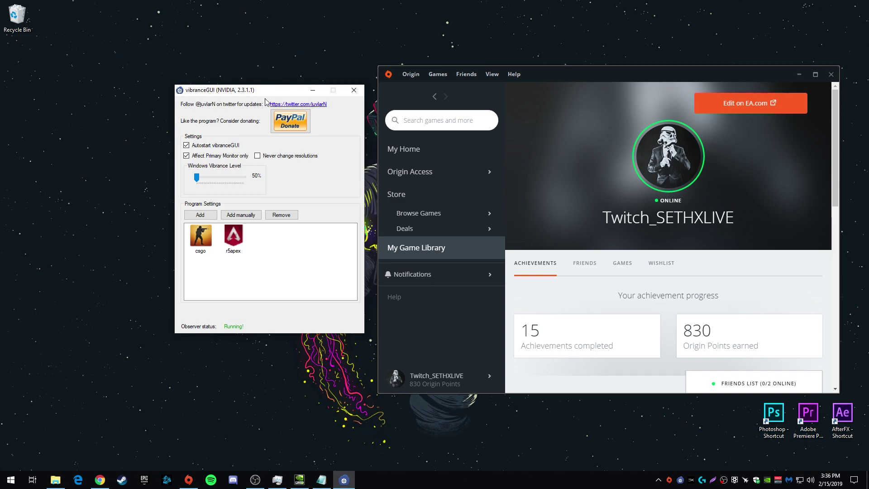
pyautogui.doubleClick(234, 234)
pyautogui.moveTo(253, 147); pyautogui.dragTo(316, 167)
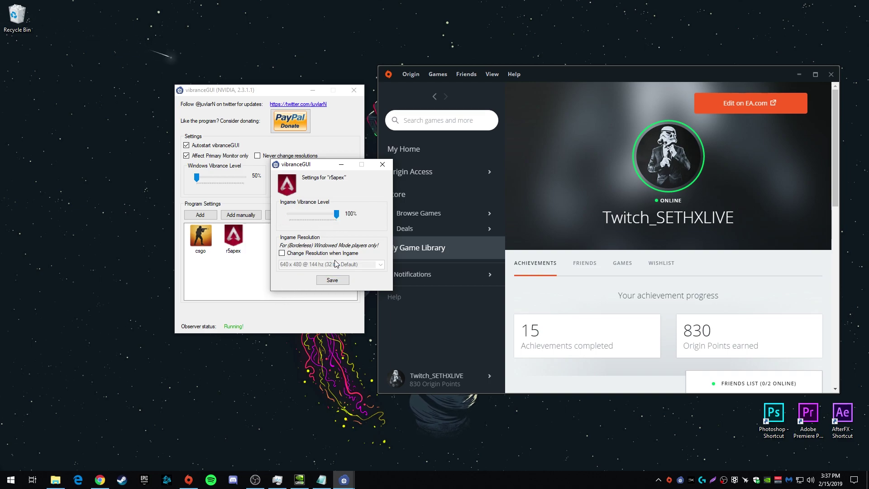
pyautogui.click(332, 279)
pyautogui.click(272, 263)
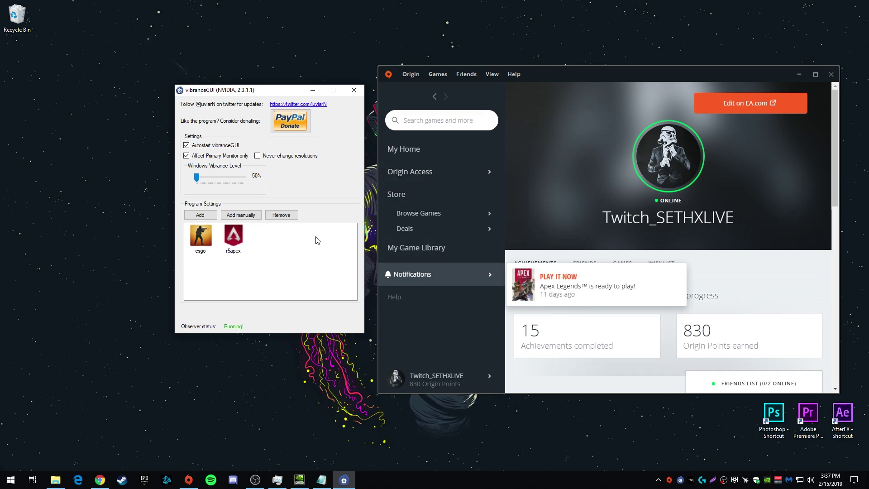
pyautogui.click(313, 90)
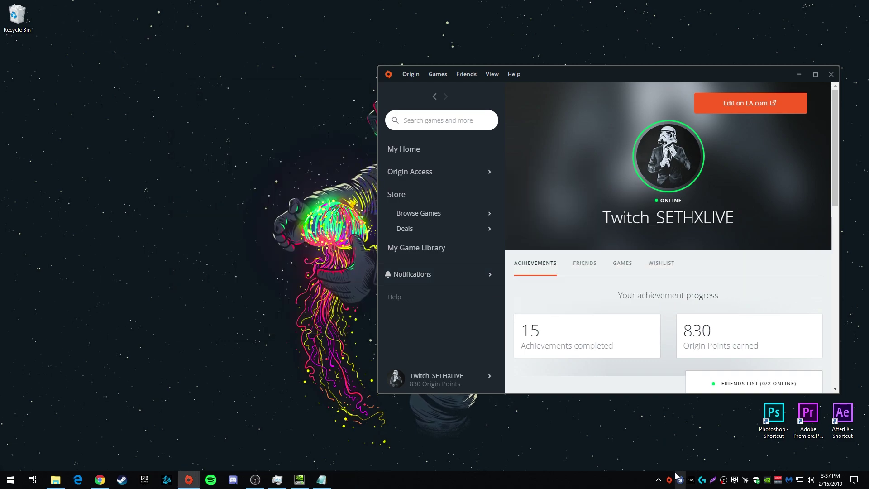